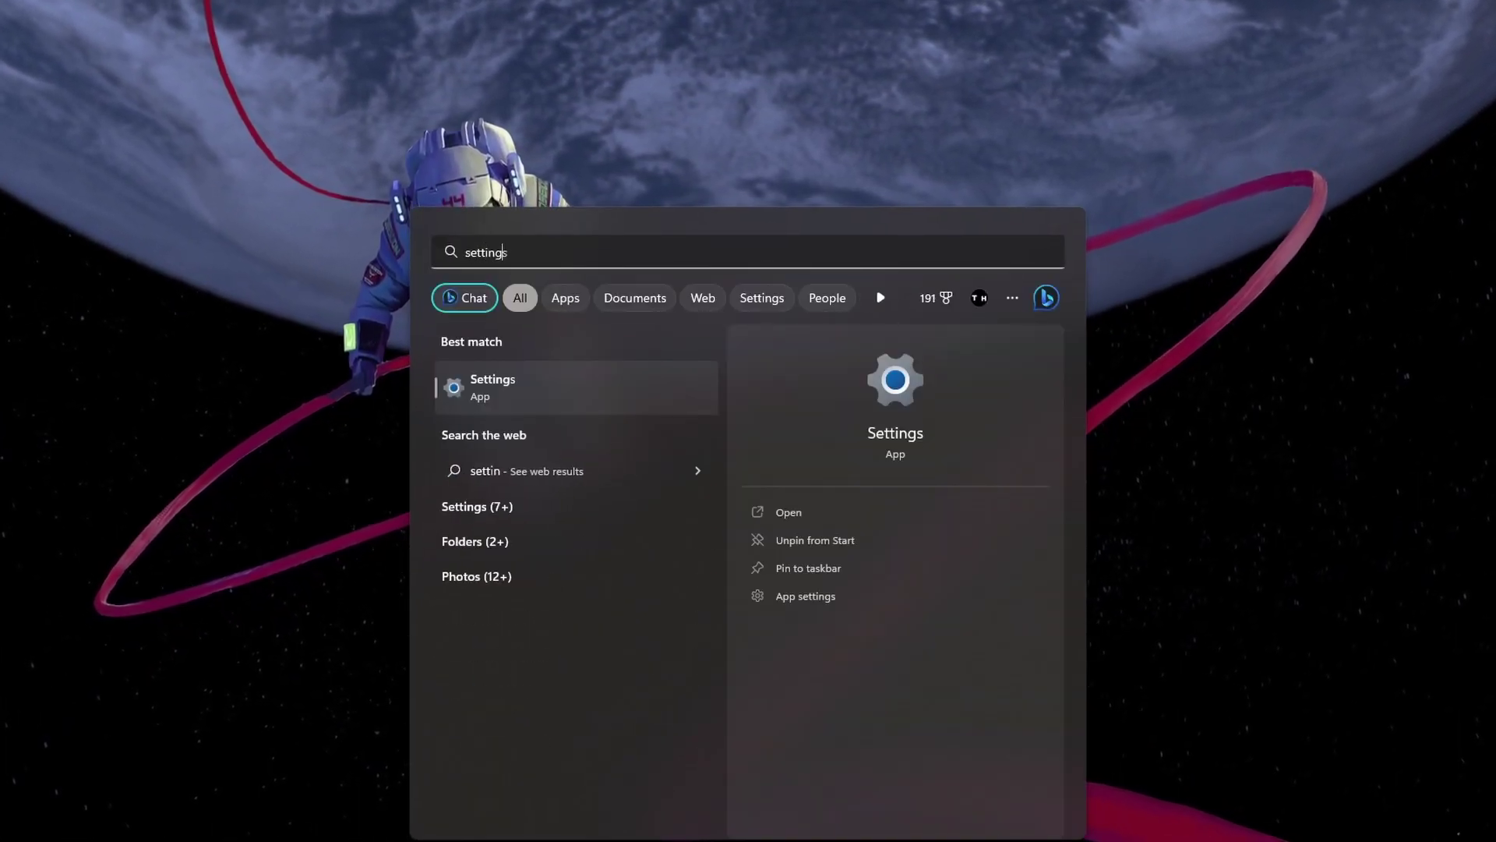
# Step: Launch the Settings app from a Start menu search for 'settings'
pyautogui.press('Return')
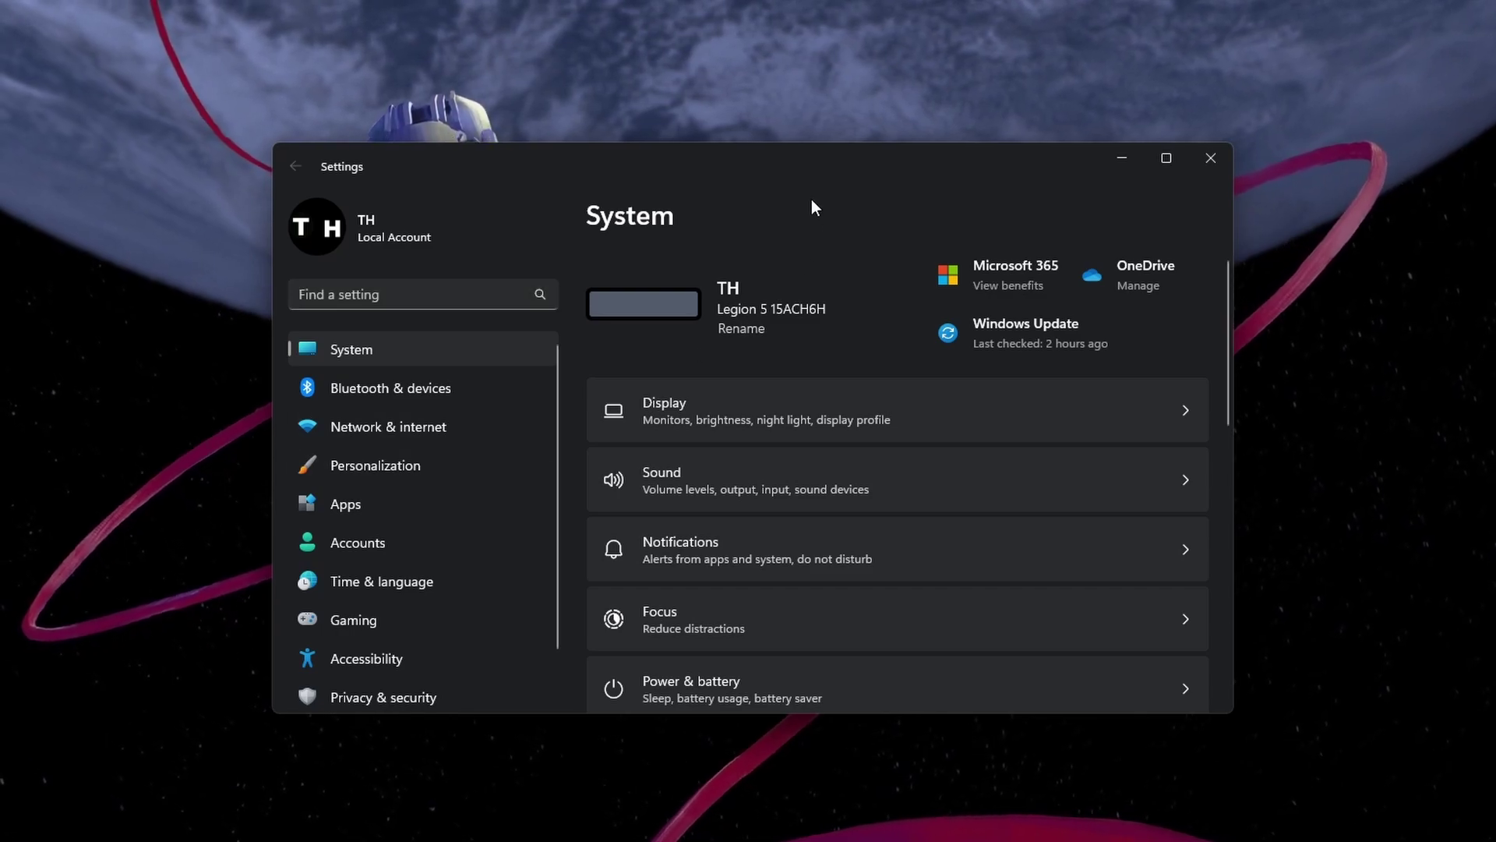
# Step: Go to Bluetooth & devices and confirm the Bluetooth toggle is On
pyautogui.click(480, 388)
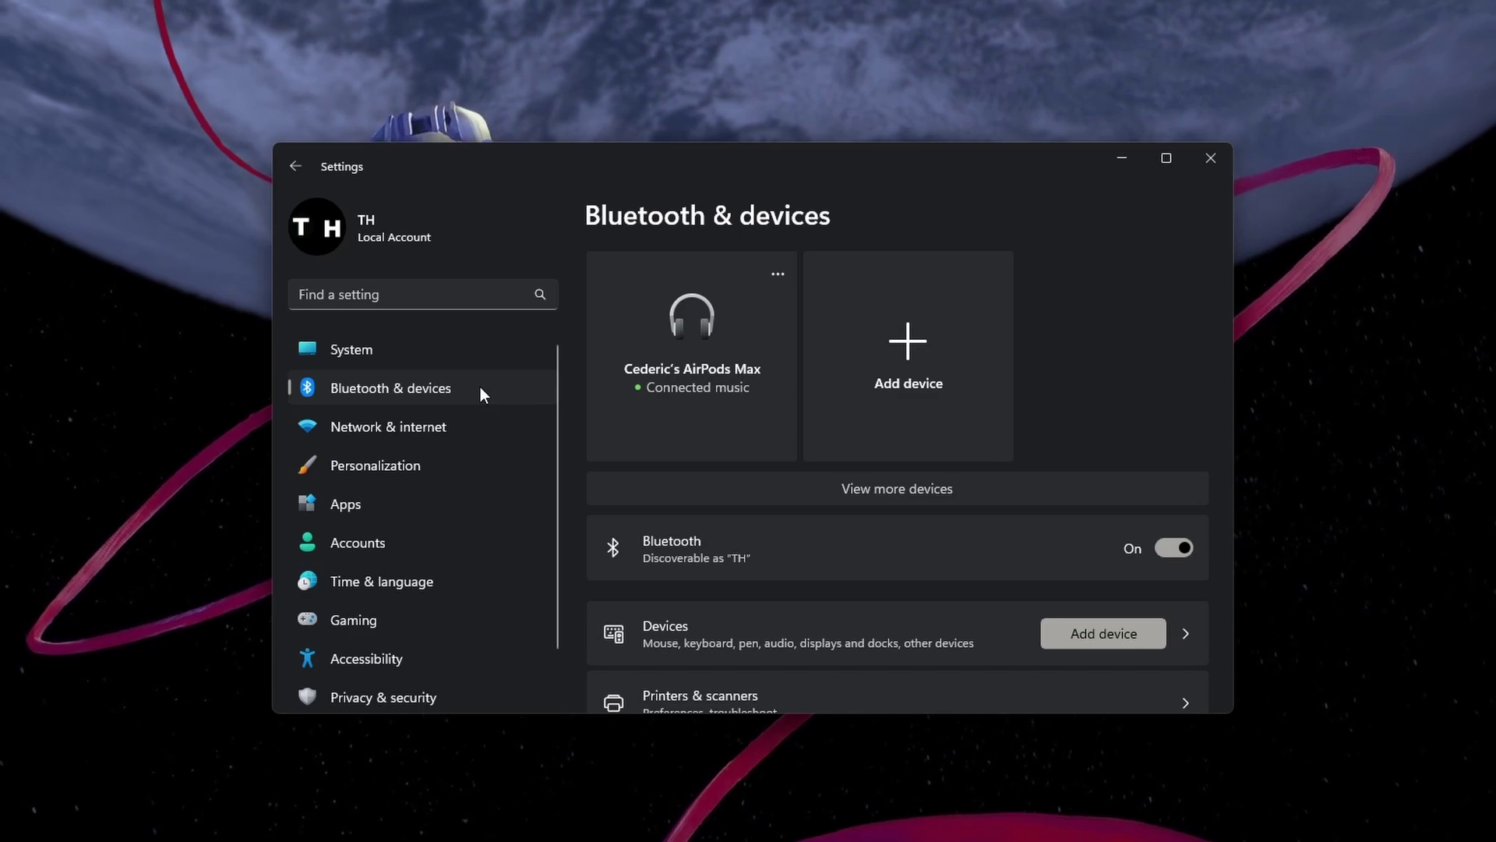
pyautogui.scroll(-2, 979, 366)
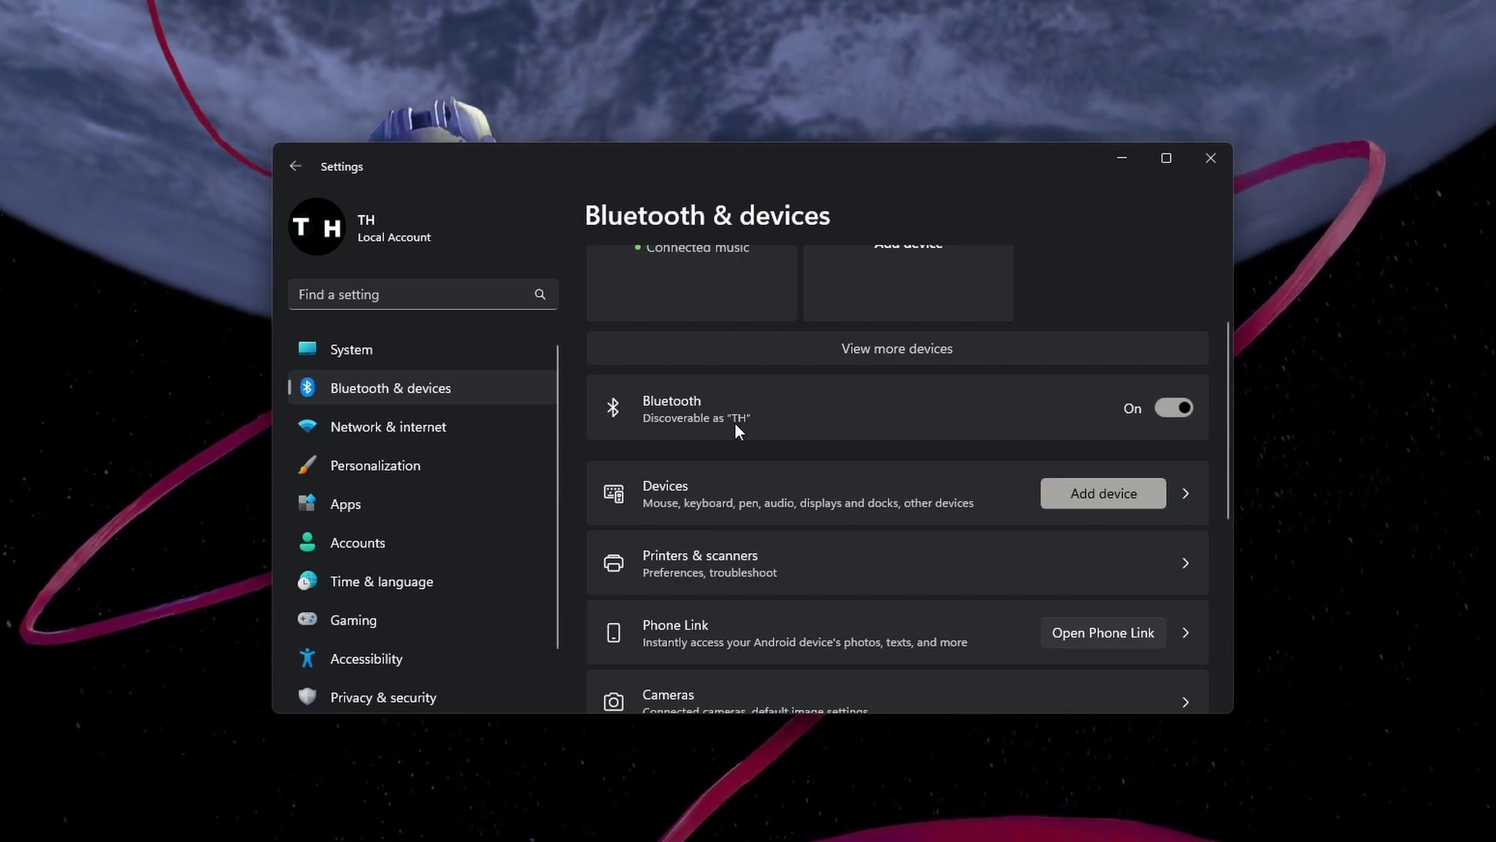
# Step: Bring up the classic Bluetooth Settings dialog via Devices > More Bluetooth settings
pyautogui.click(810, 472)
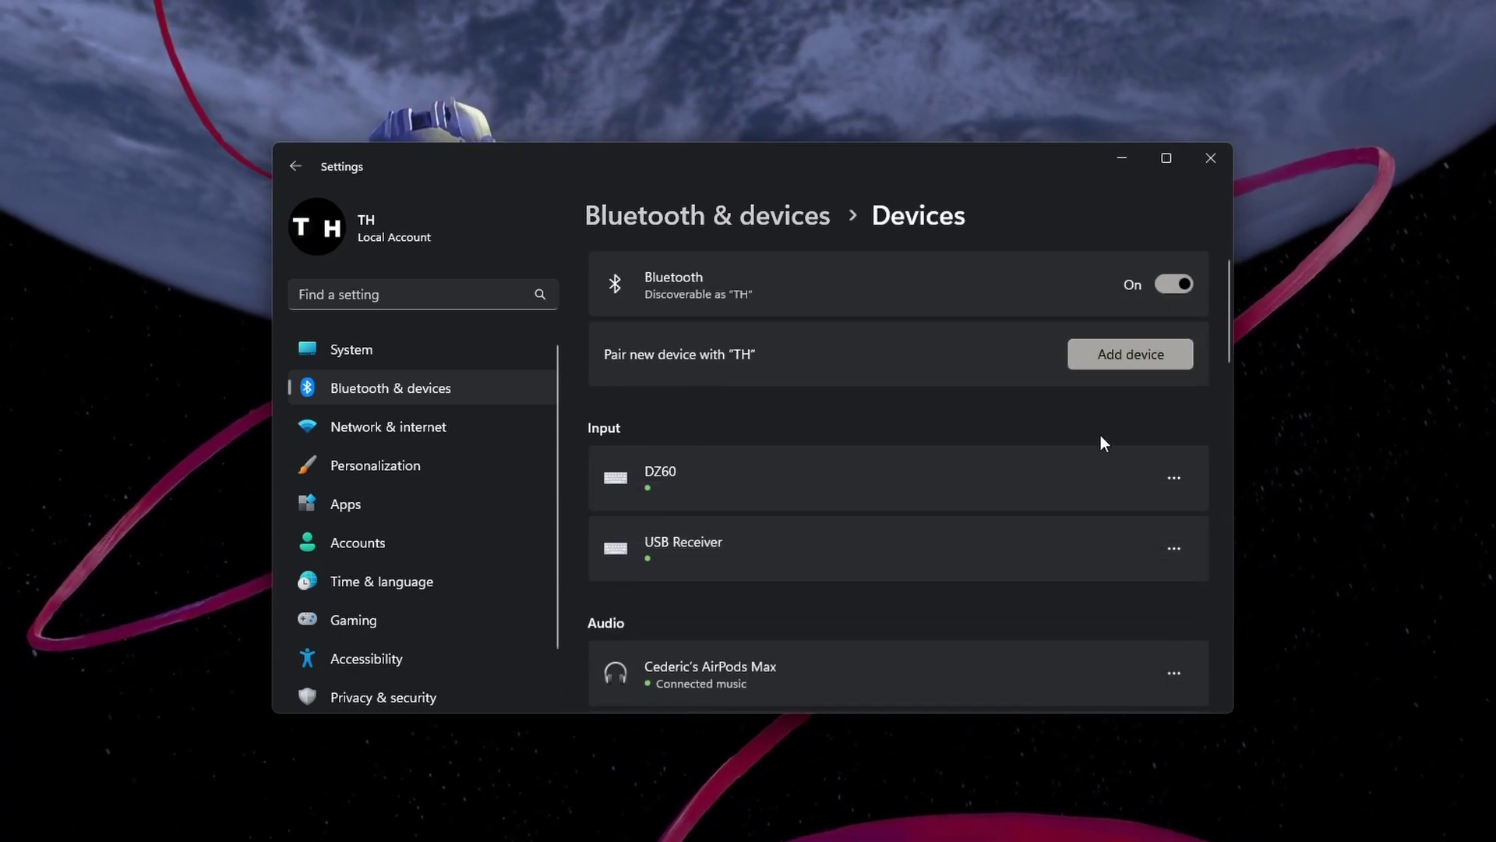
pyautogui.moveTo(1227, 360); pyautogui.dragTo(1217, 630)
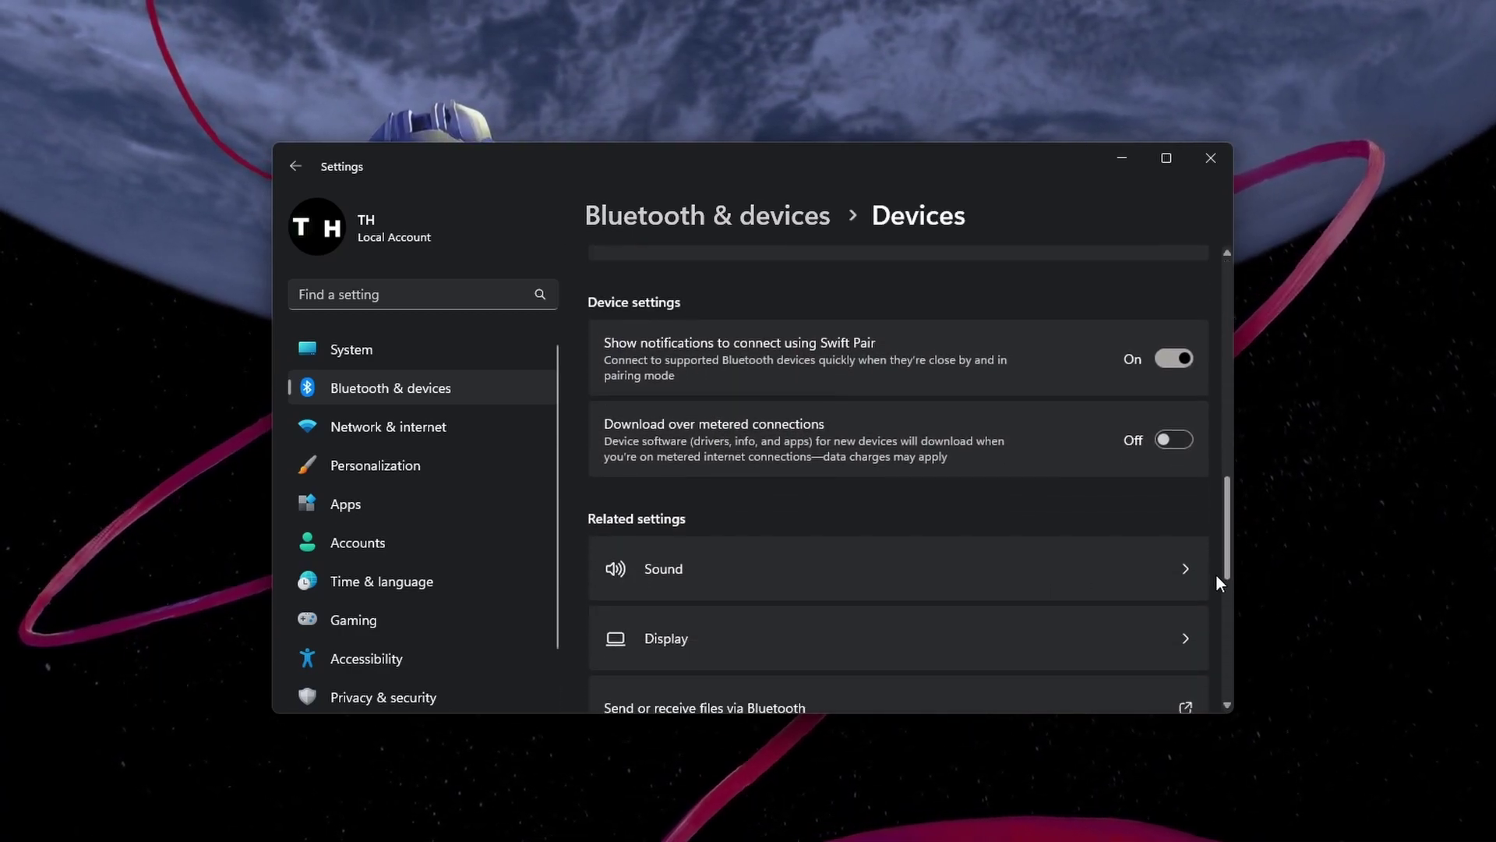
pyautogui.click(866, 543)
pyautogui.moveTo(910, 250); pyautogui.dragTo(867, 206)
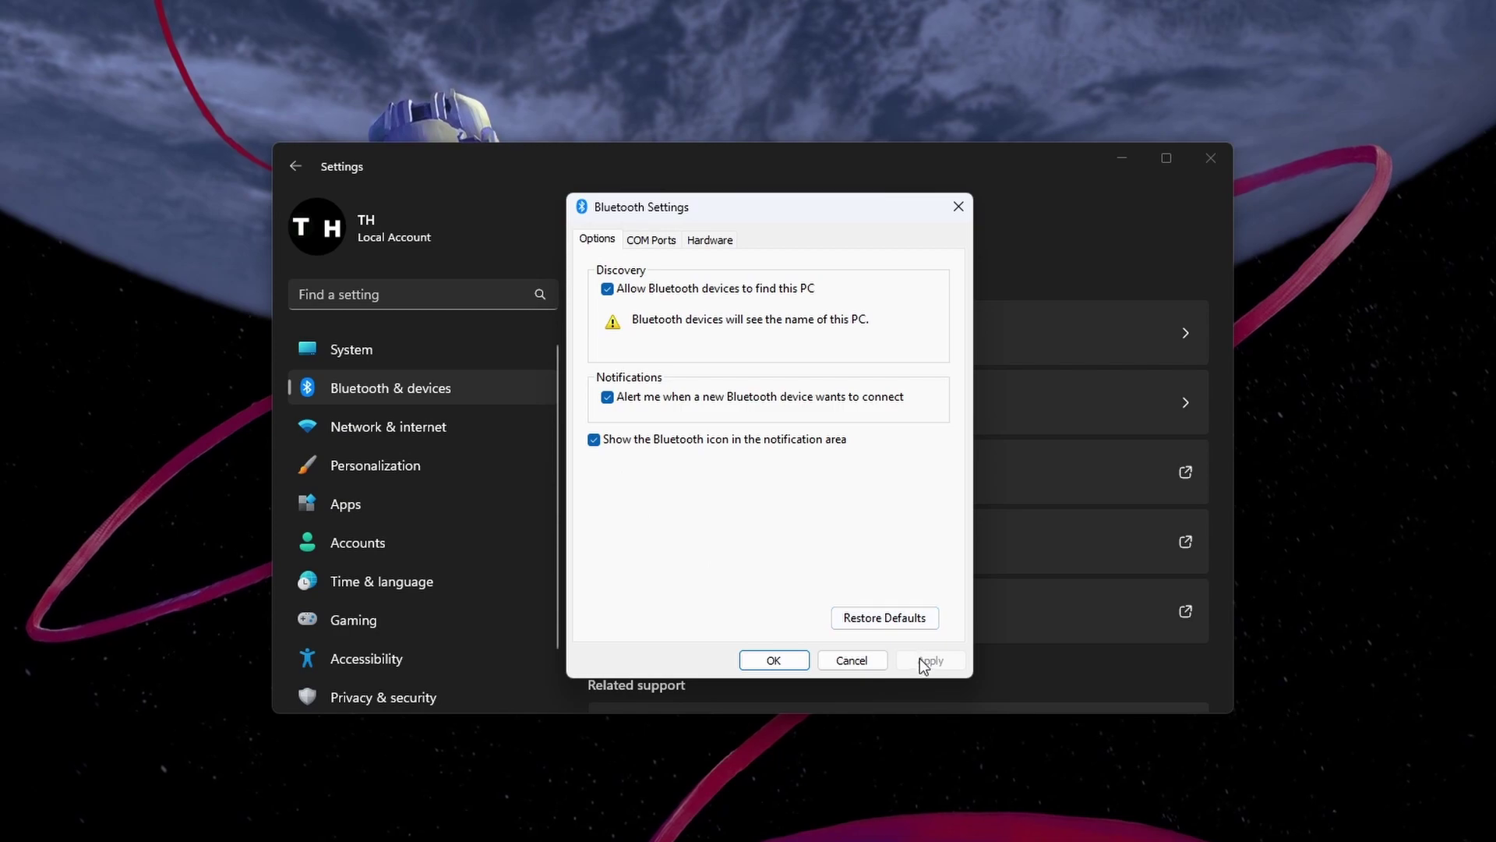
# Step: Check the RFCOMM Protocol TDI device's status and driver, then close both dialogs
pyautogui.click(716, 242)
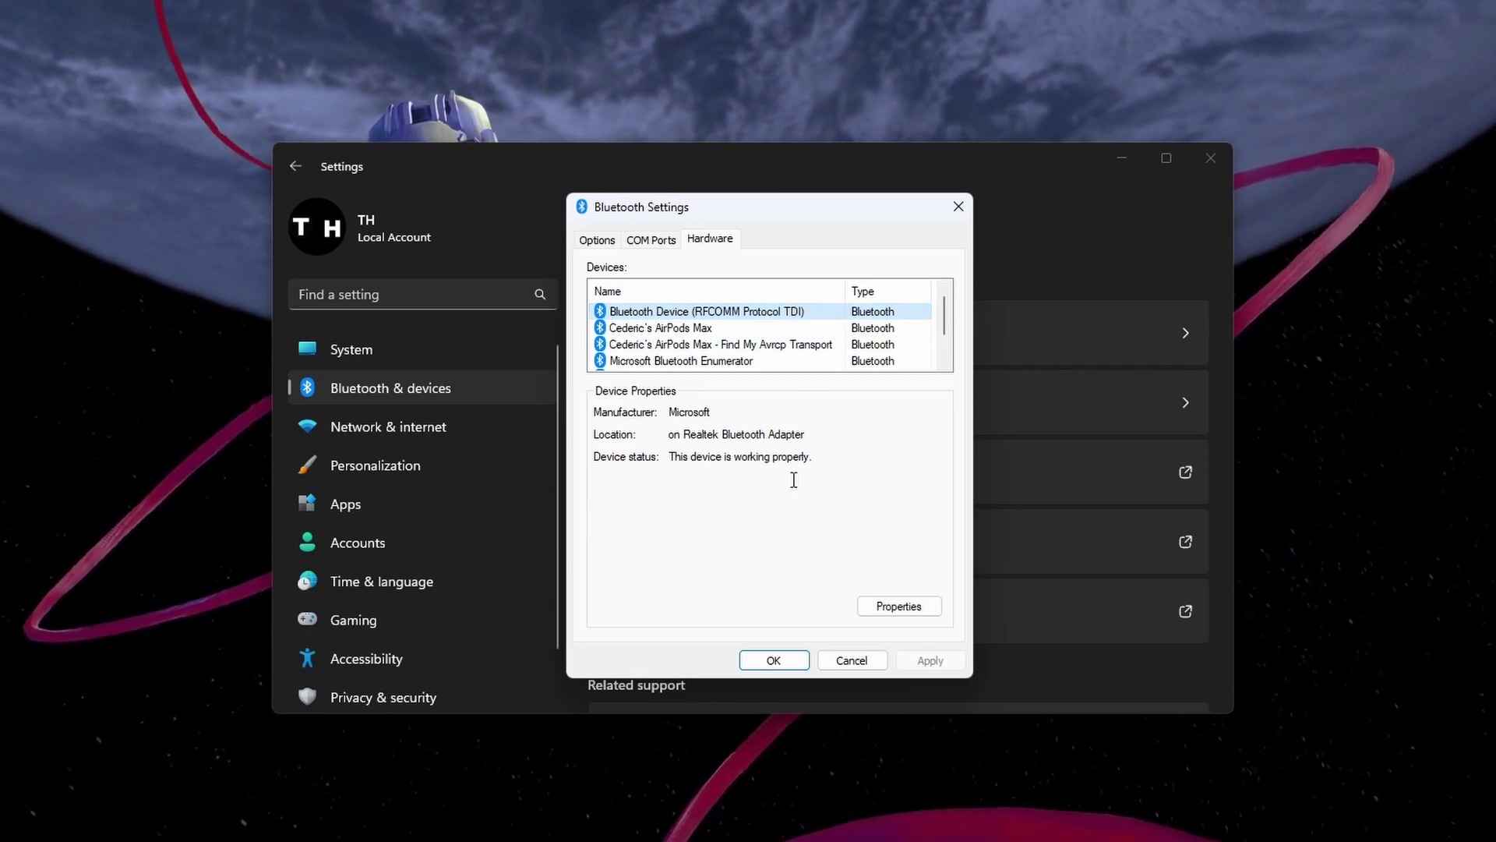
pyautogui.click(896, 606)
pyautogui.moveTo(785, 289); pyautogui.dragTo(1167, 212)
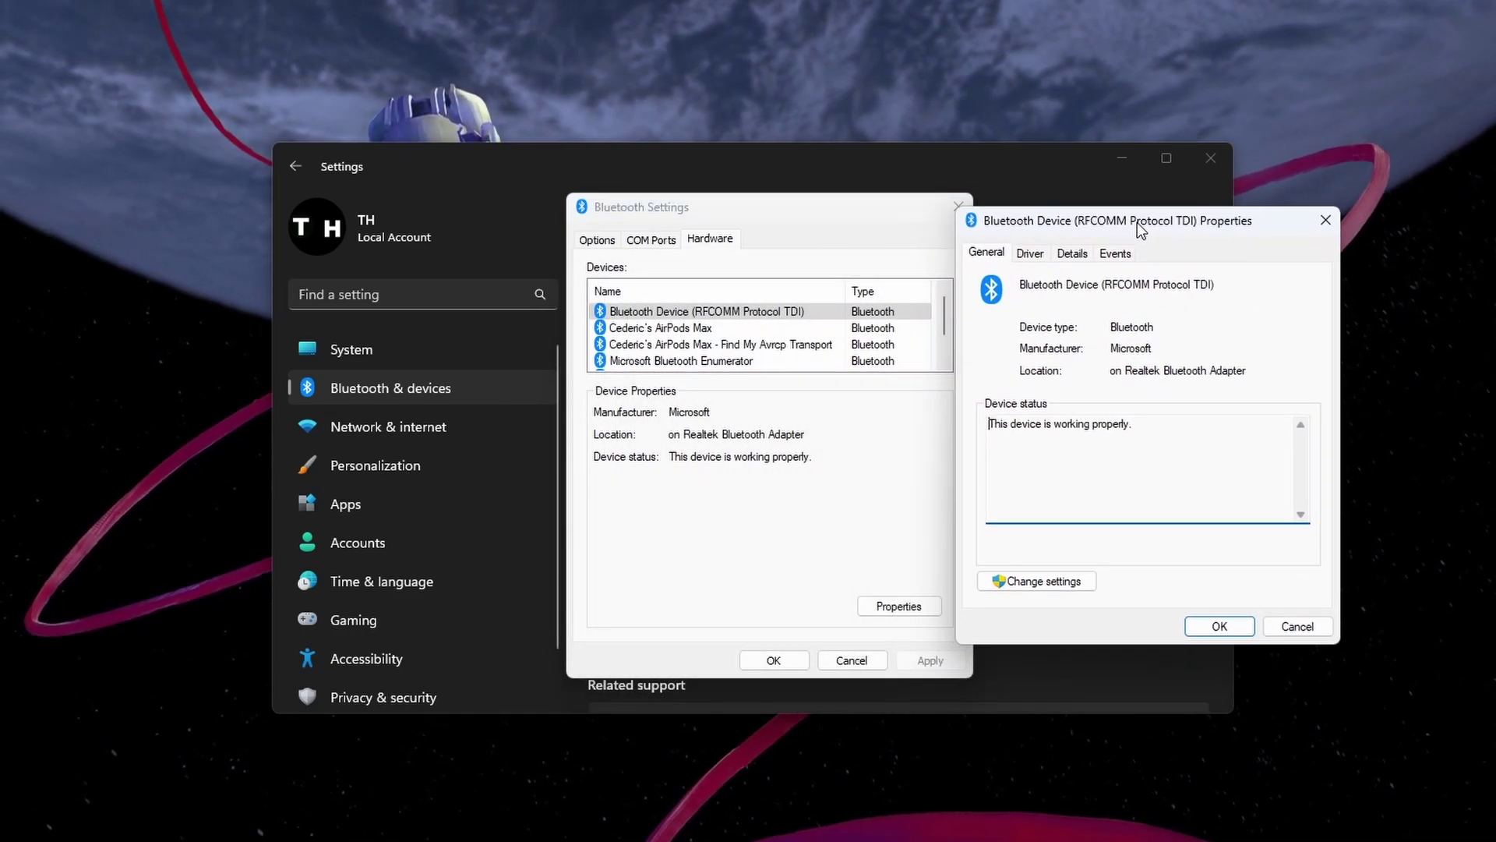
pyautogui.click(1058, 563)
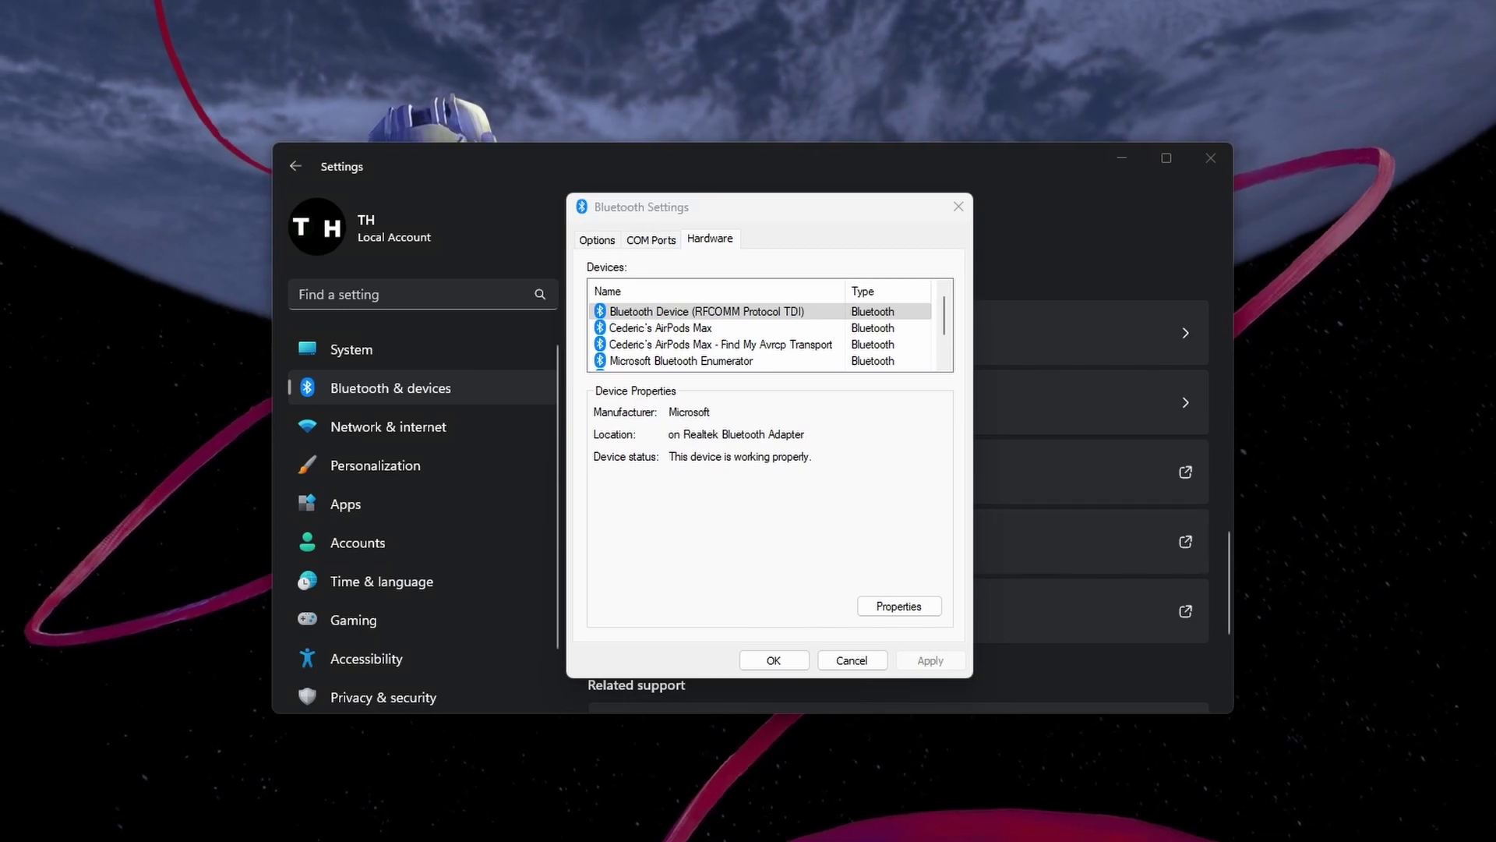
pyautogui.click(1057, 242)
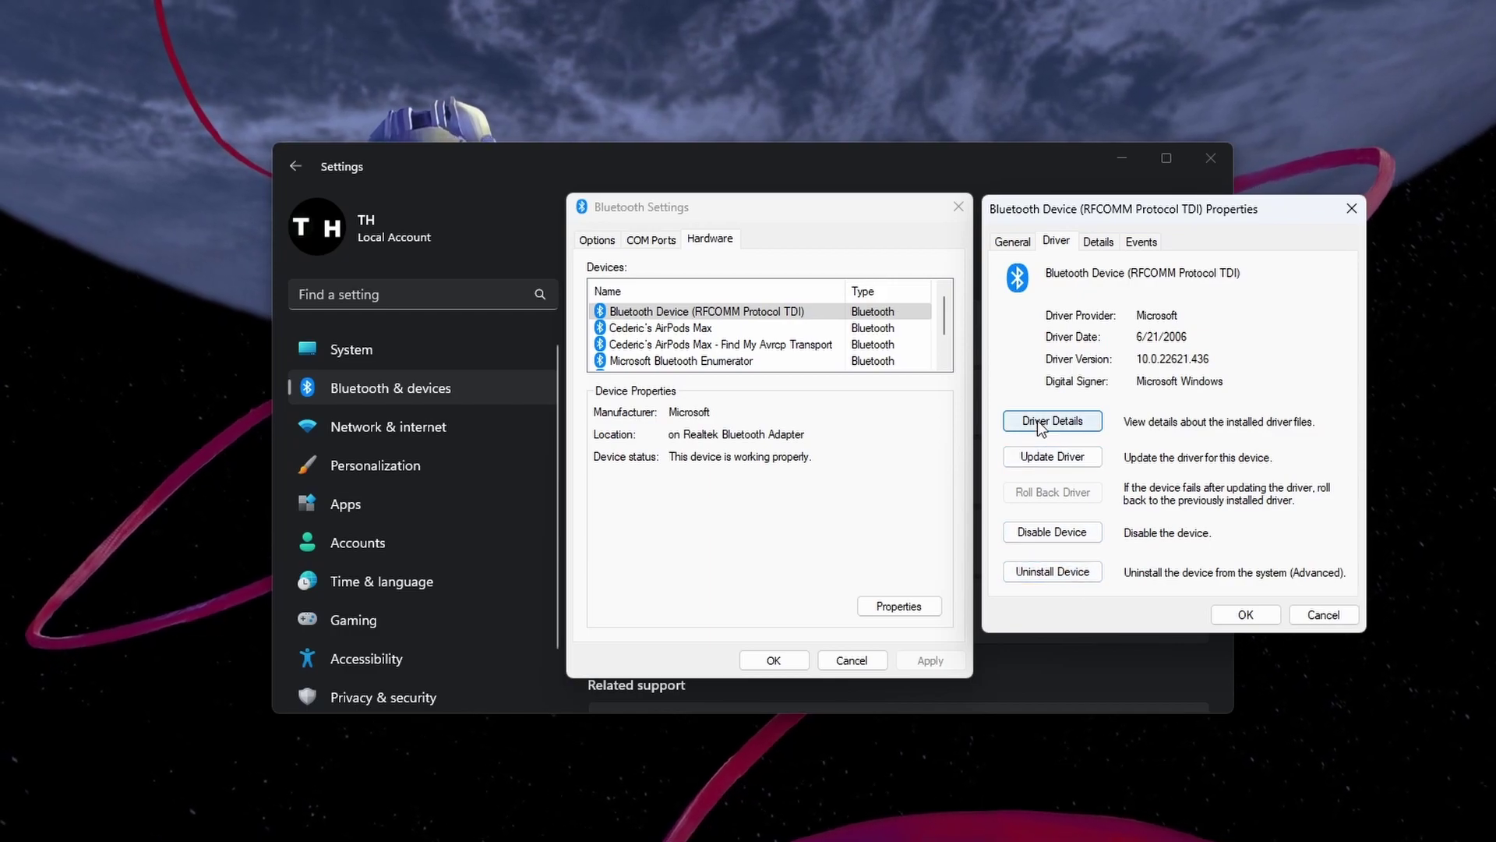
pyautogui.click(1244, 614)
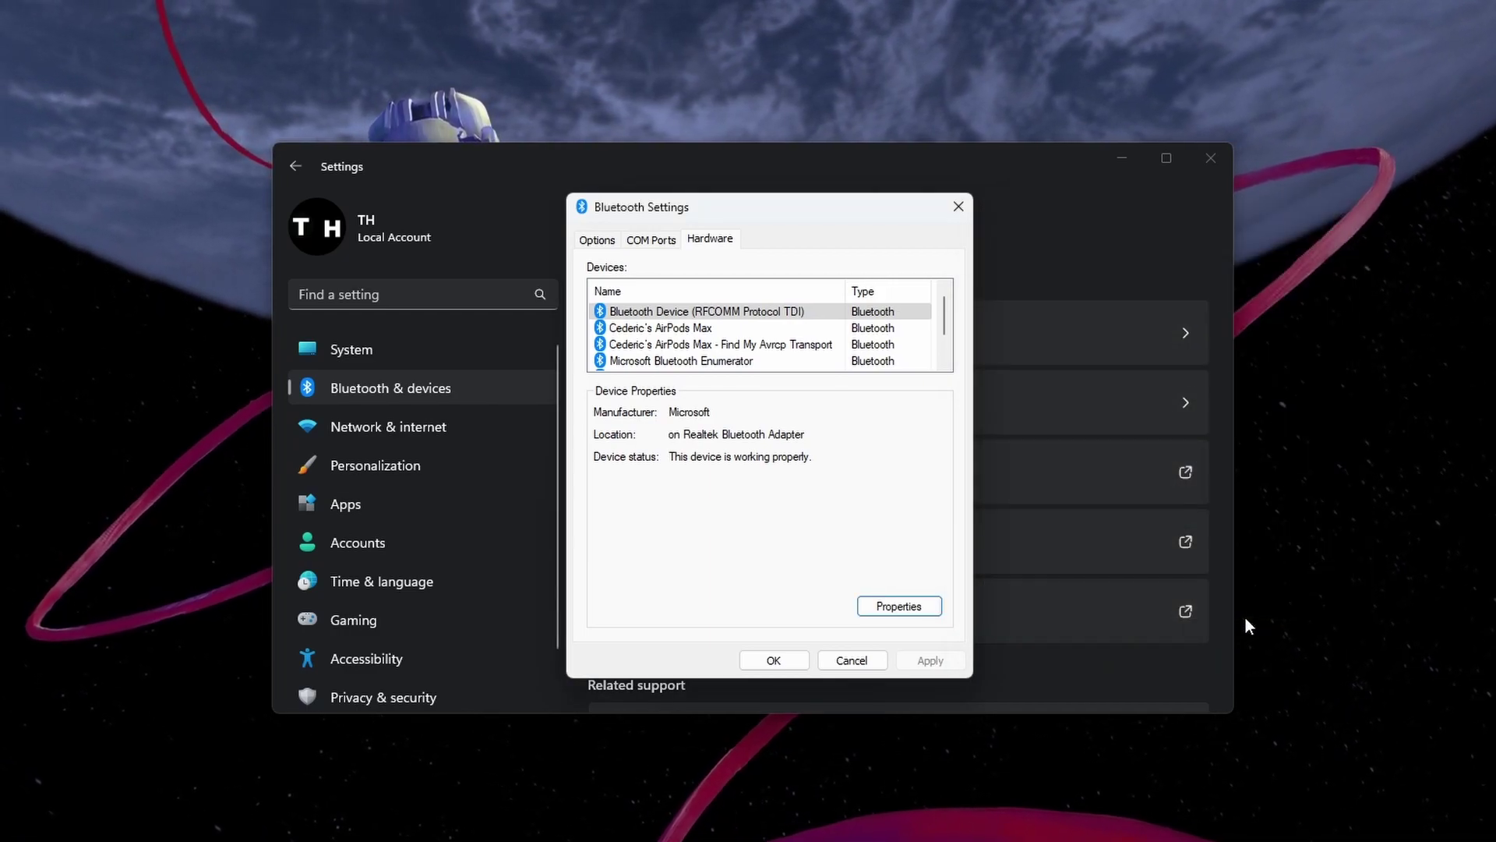
pyautogui.click(775, 660)
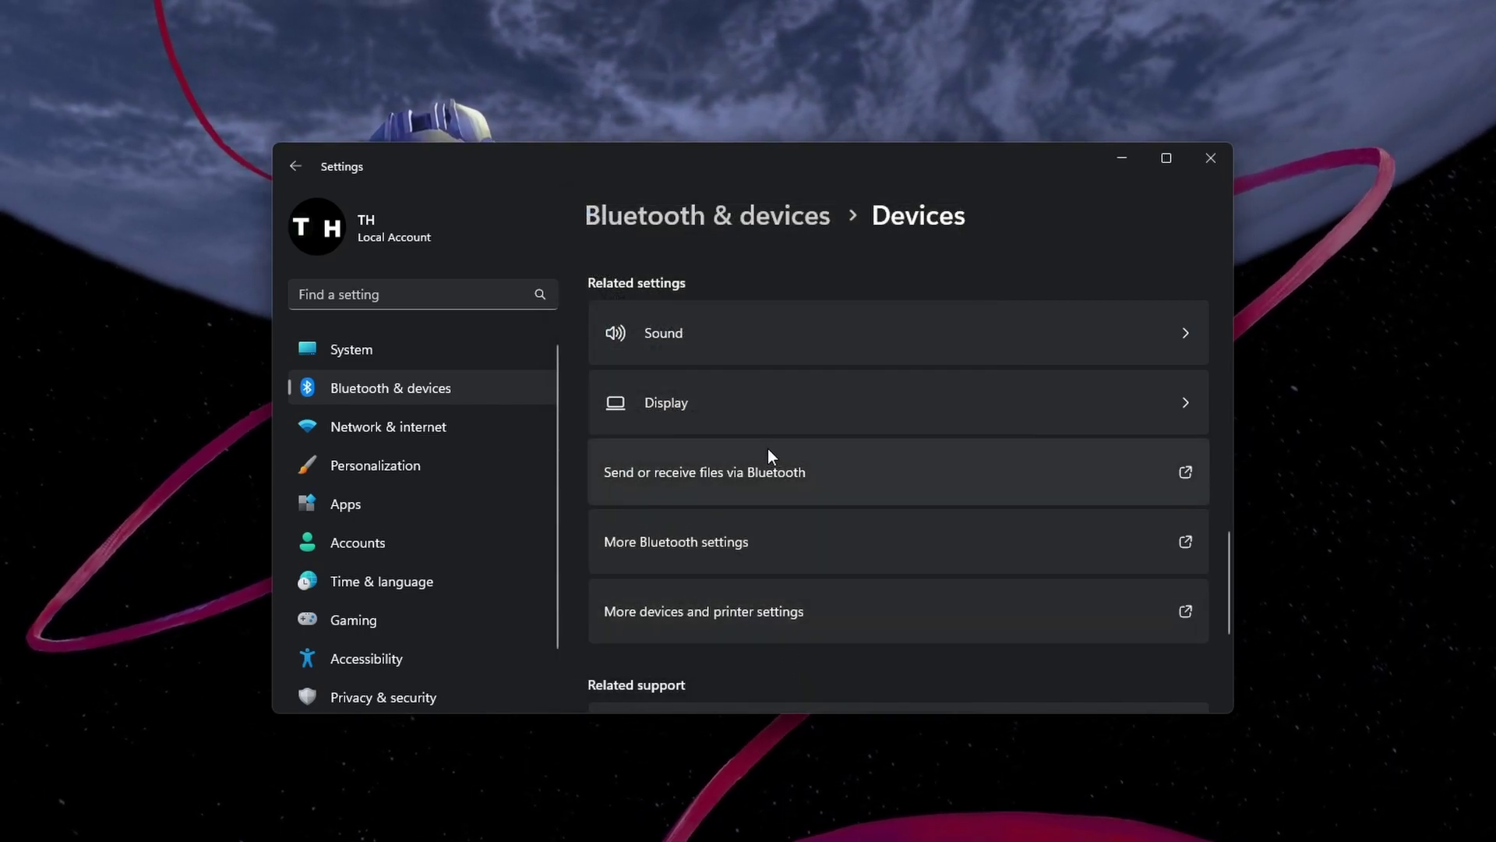
# Step: Run the Bluetooth troubleshooter under System > Troubleshoot > Other troubleshooters
pyautogui.click(429, 347)
pyautogui.scroll(-5, 569, 399)
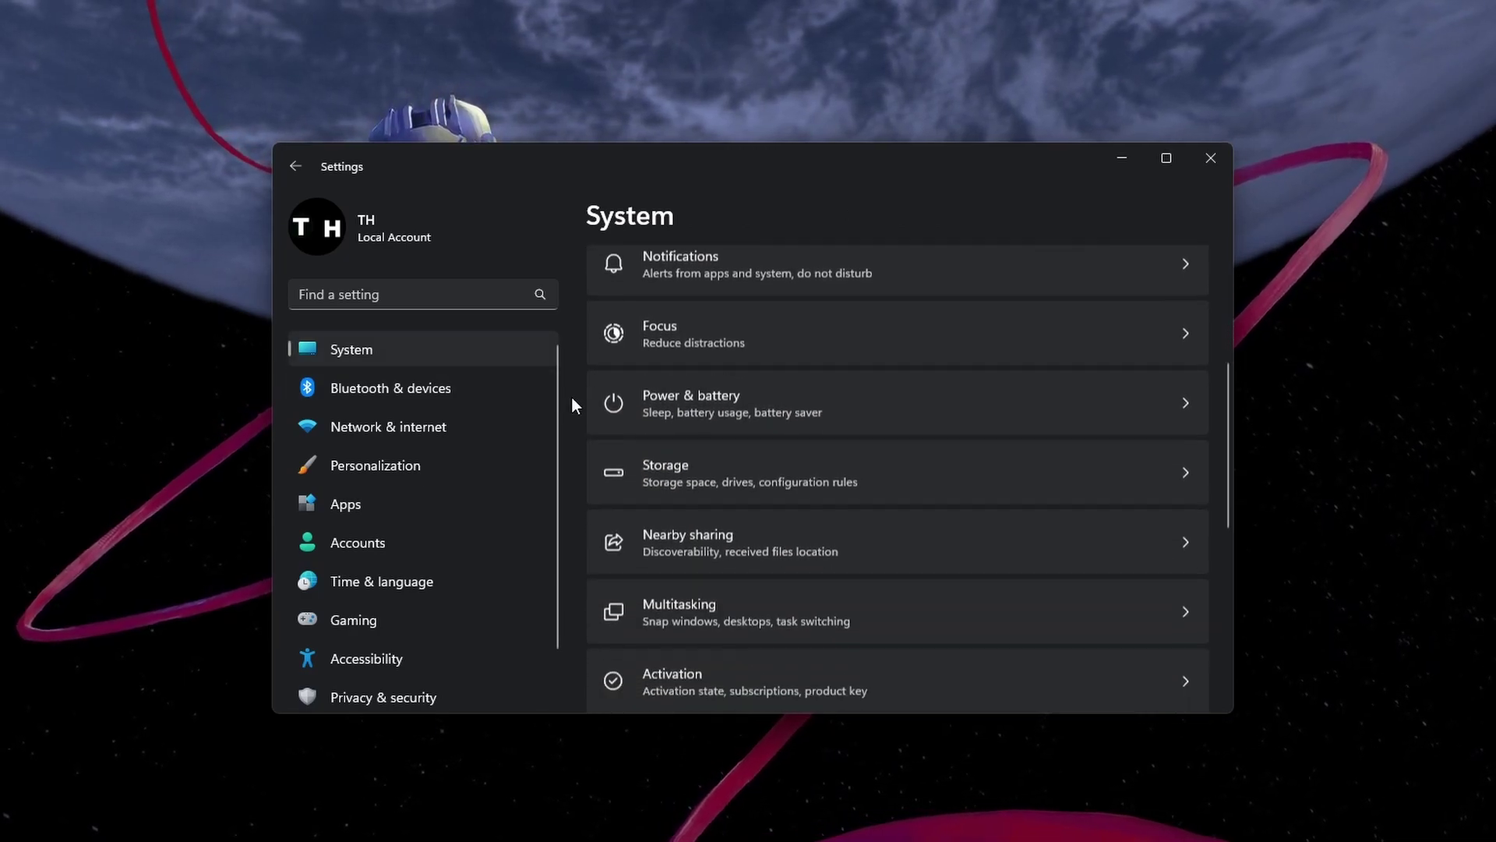
pyautogui.scroll(-3, 572, 397)
pyautogui.scroll(-3, 572, 394)
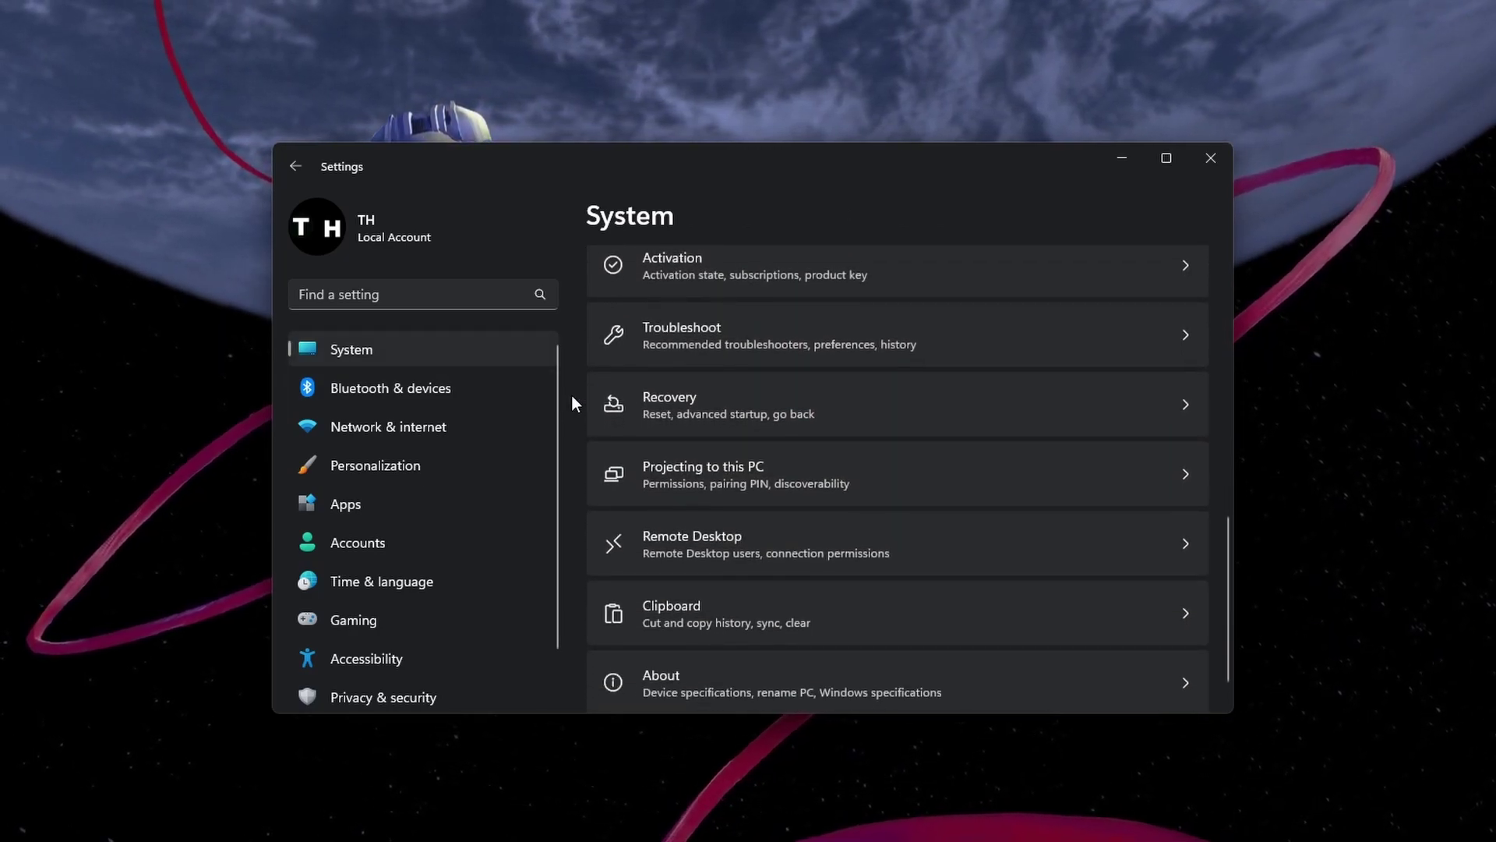
pyautogui.click(656, 337)
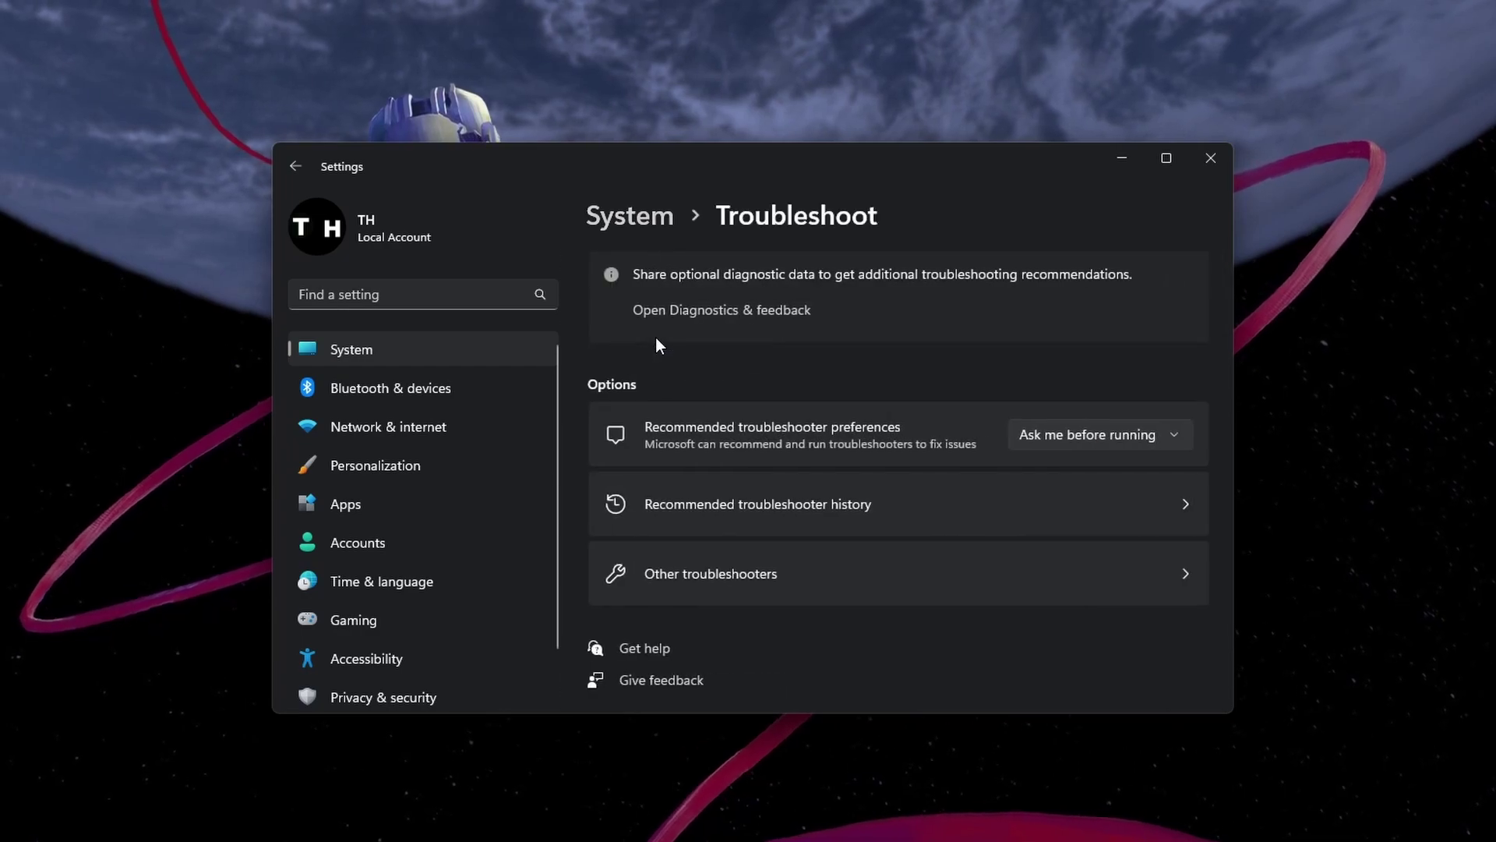
pyautogui.click(867, 581)
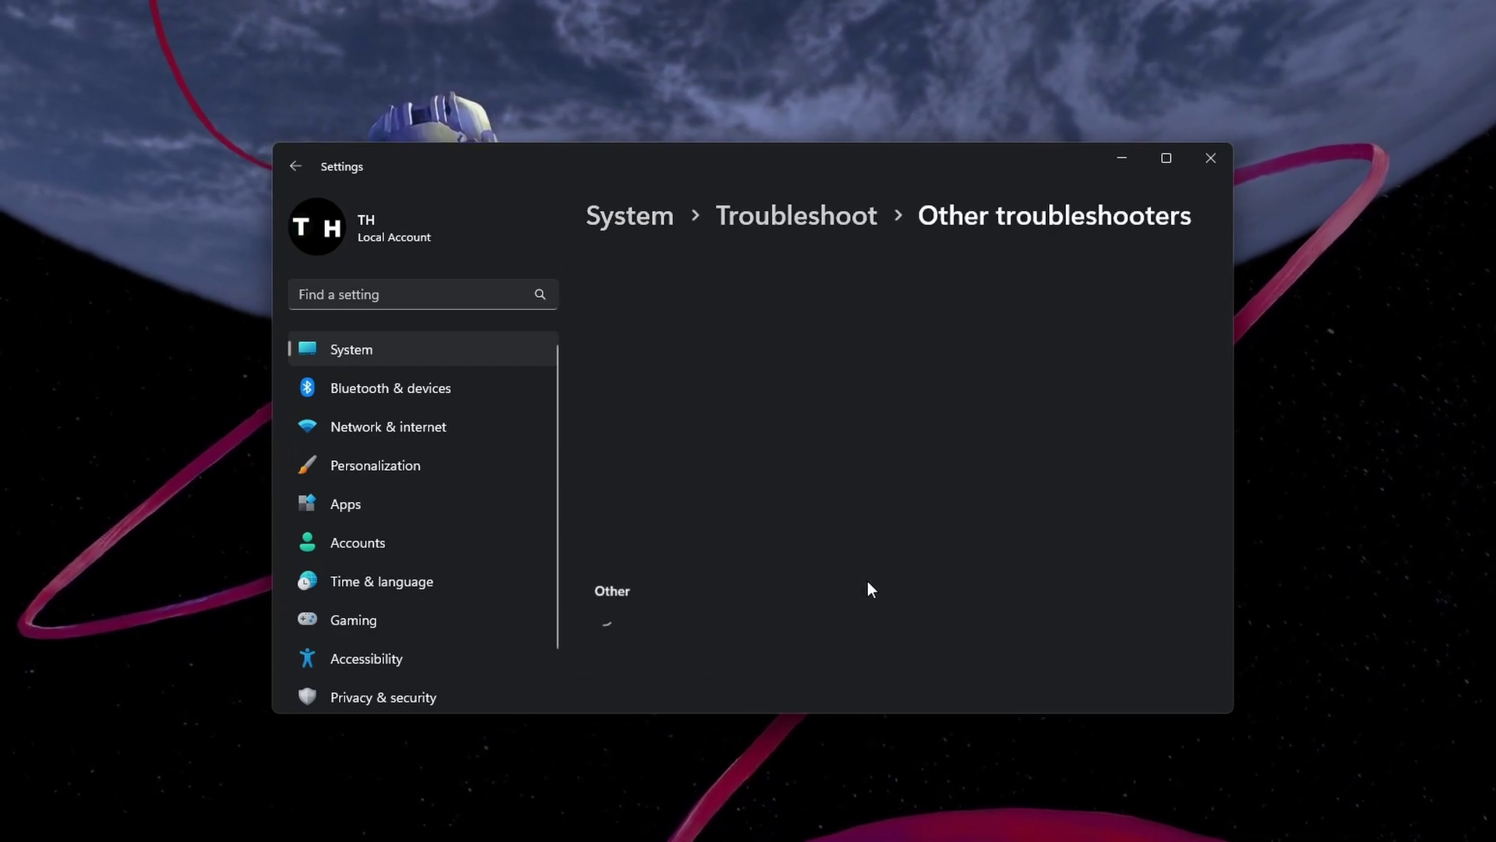
pyautogui.scroll(-3, 831, 475)
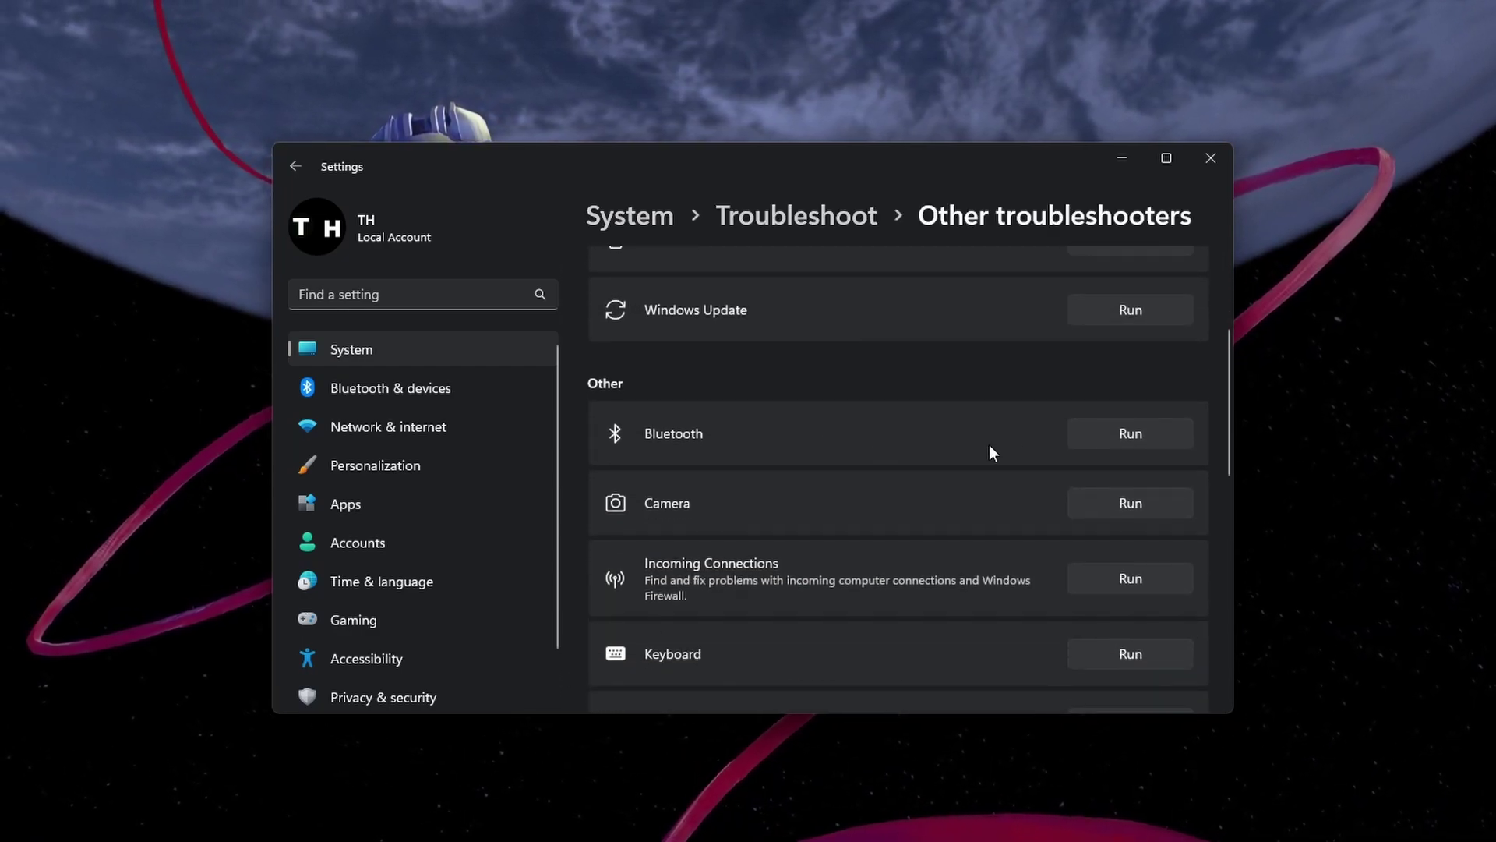
pyautogui.click(1093, 434)
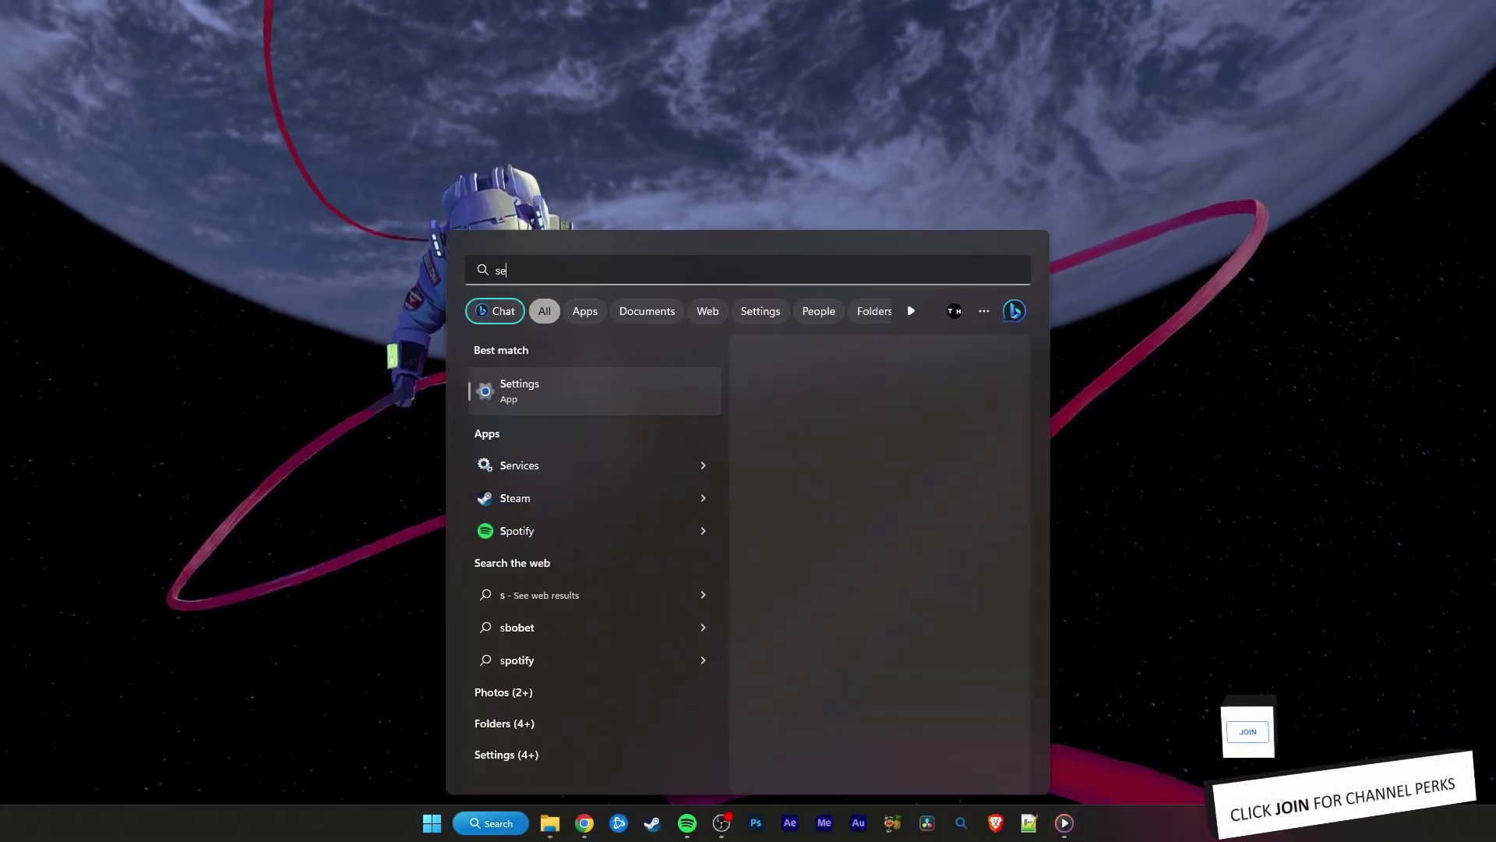
# Step: Launch the Services console by searching Start for 'services.msc'
pyautogui.write('rvices')
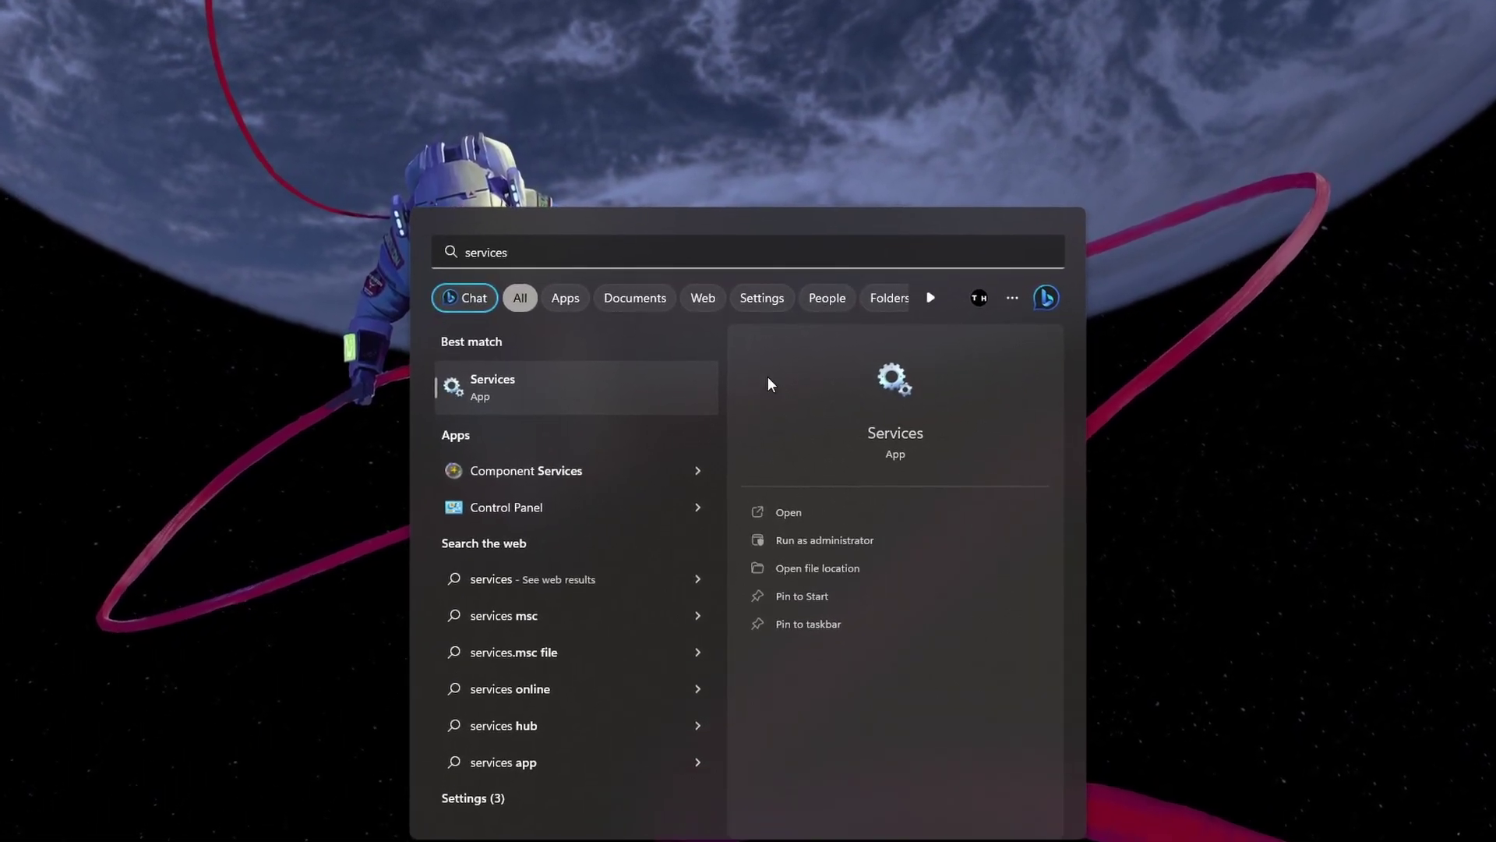
pyautogui.write('.msc')
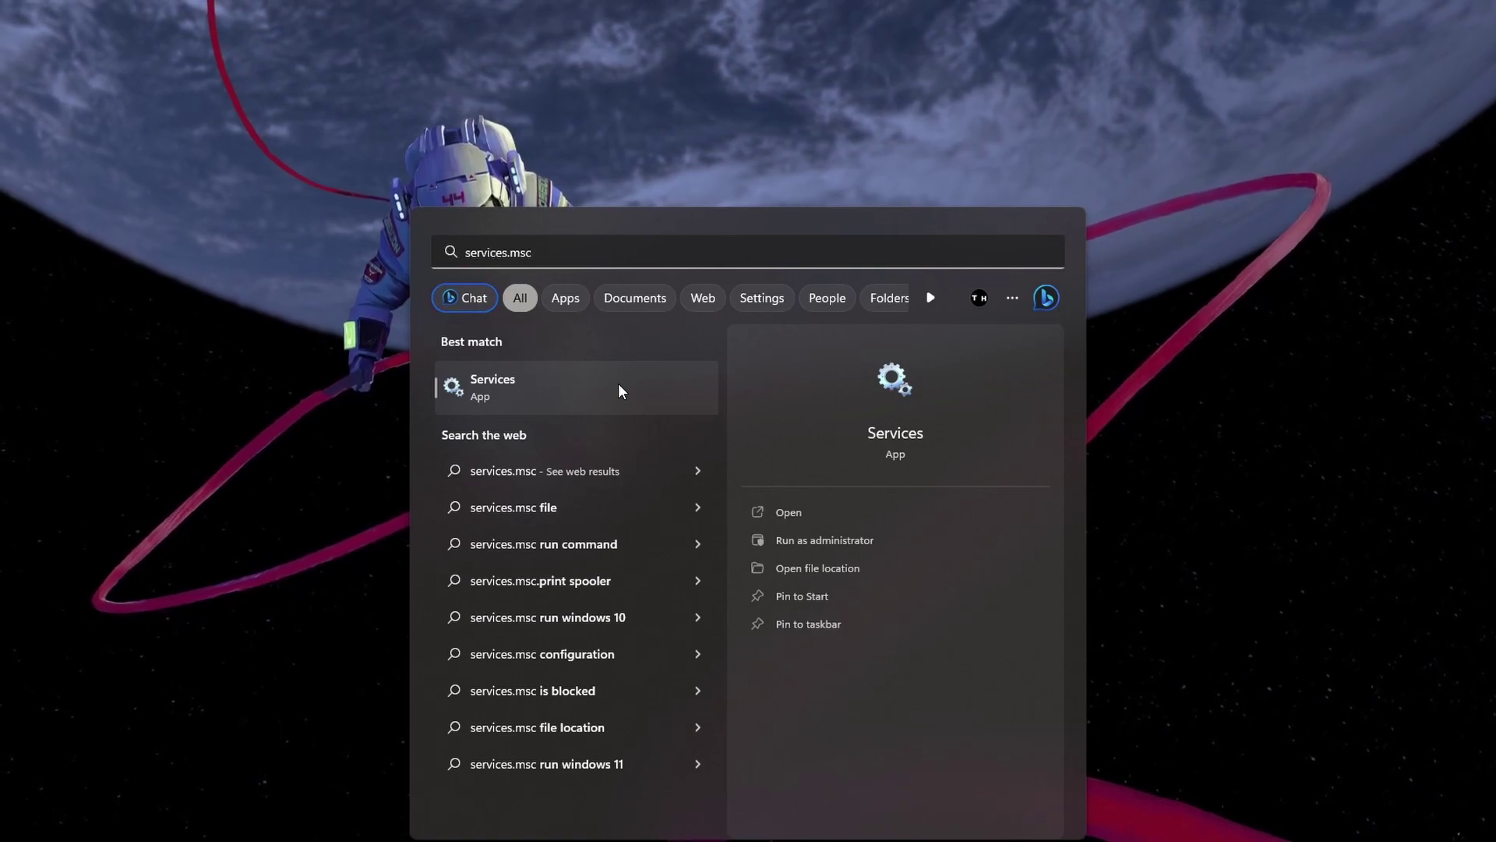
pyautogui.click(620, 383)
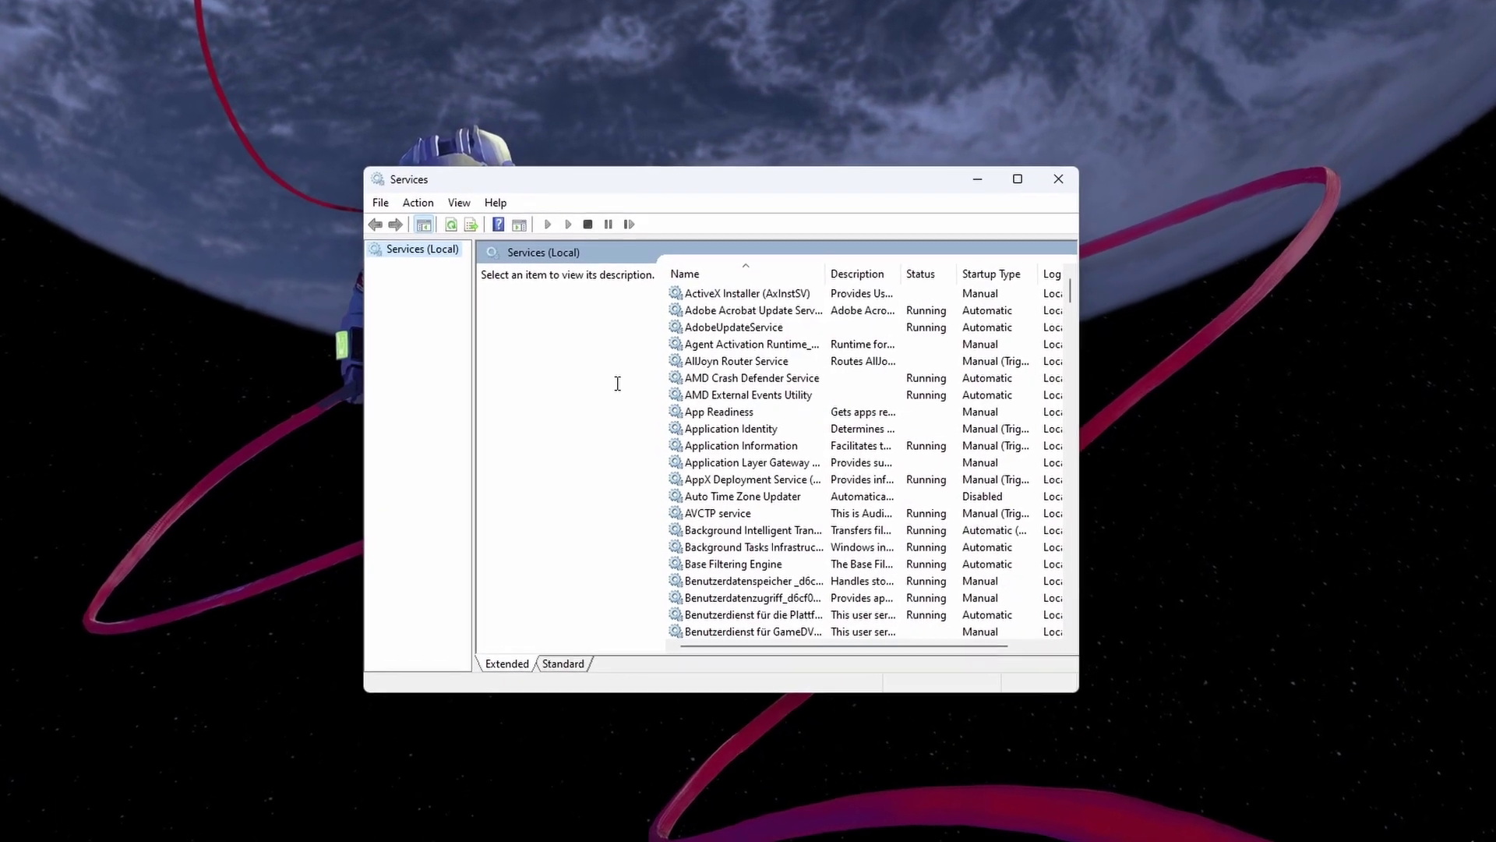
# Step: Jump to Bluetooth Support Service by typing 'blu' and right-click it
pyautogui.click(728, 393)
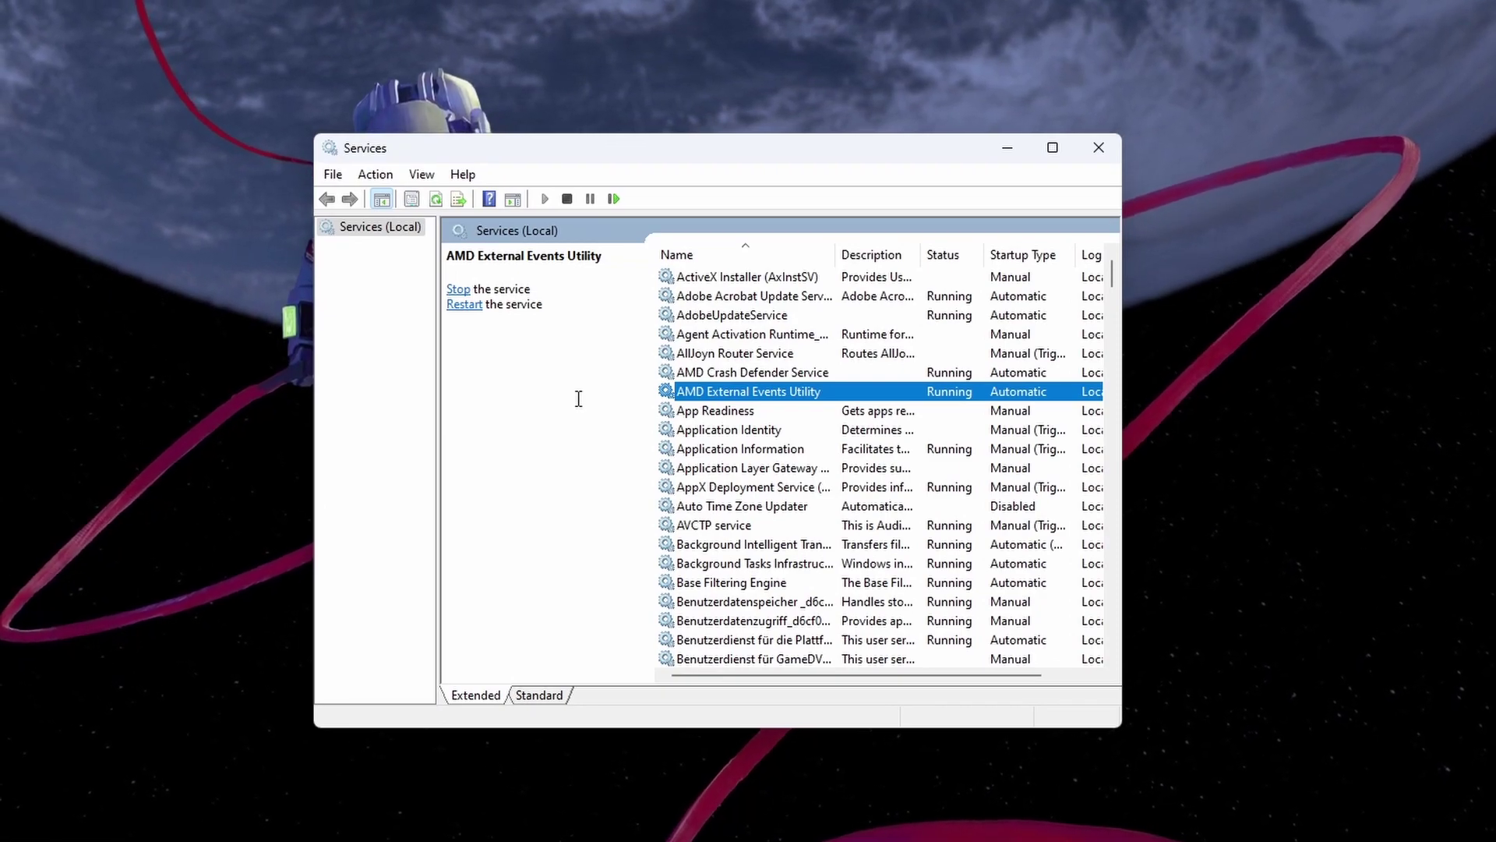
pyautogui.write('blu')
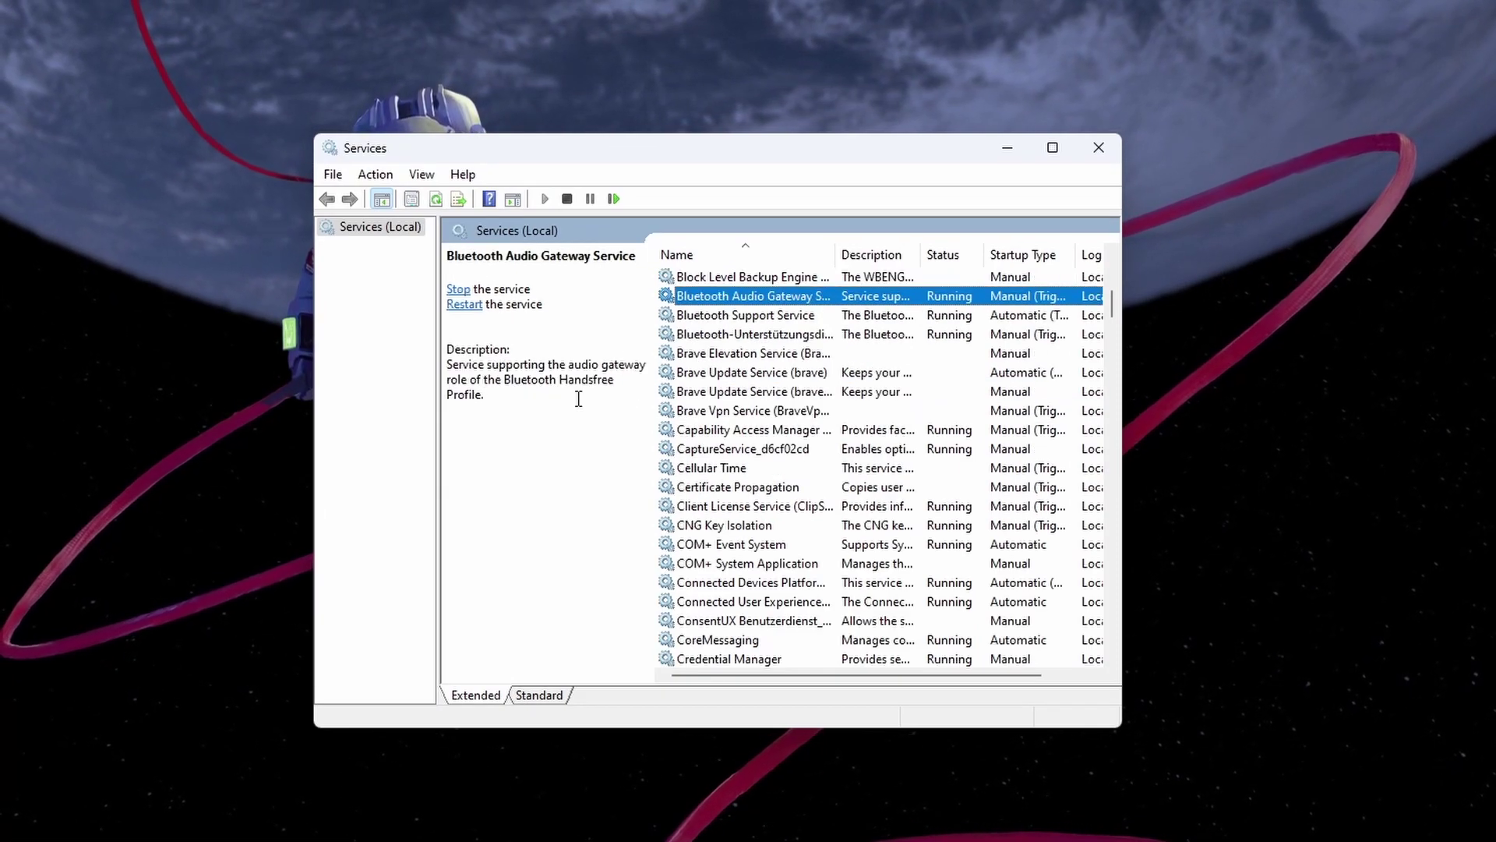
pyautogui.scroll(1, 819, 423)
pyautogui.click(748, 392)
pyautogui.click(699, 375)
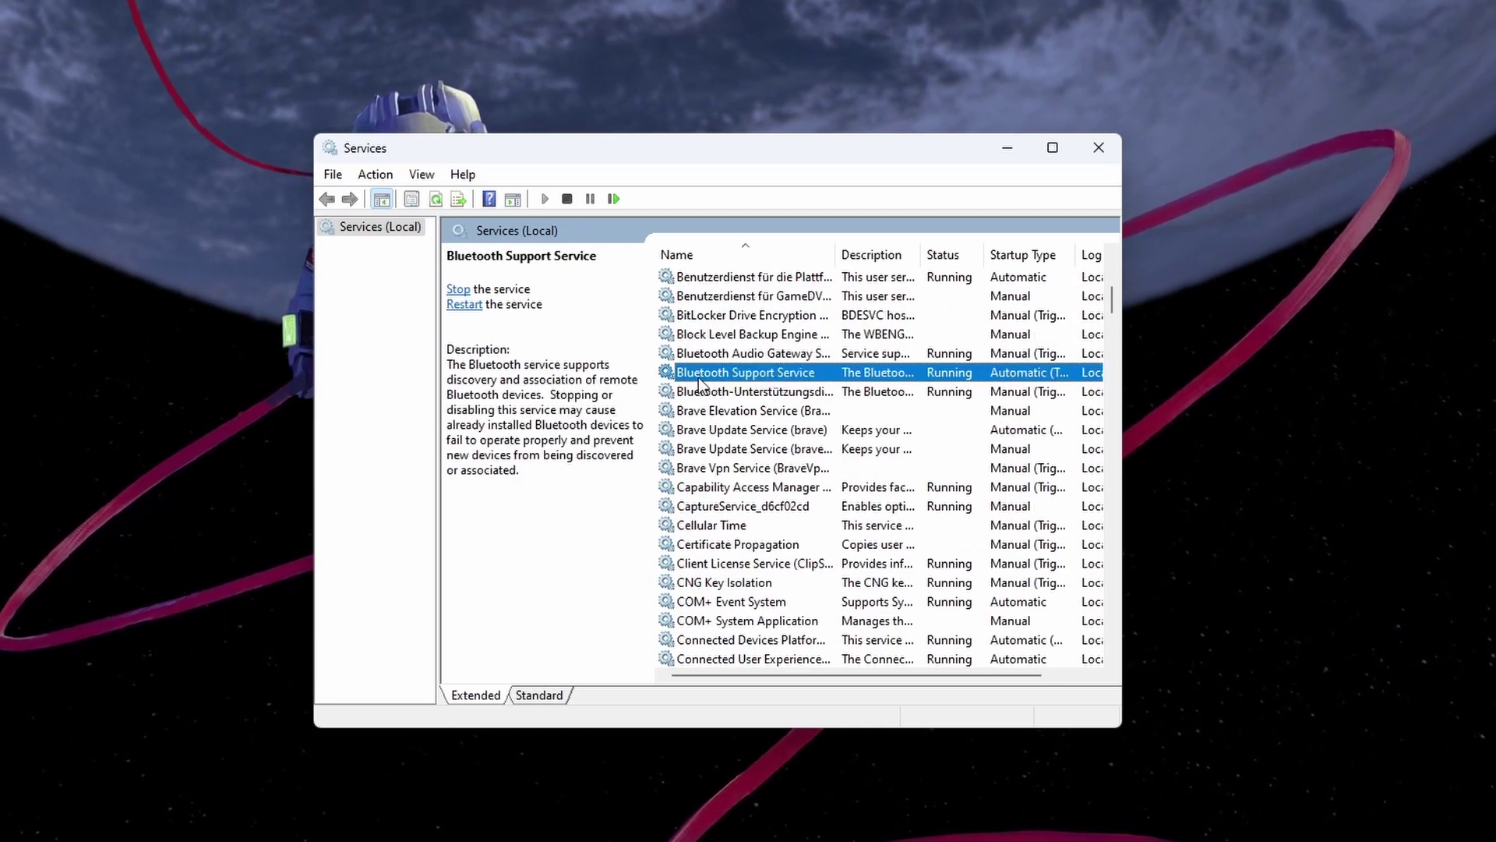
pyautogui.rightClick(826, 374)
# Step: Set Bluetooth Support Service's startup type to Automatic and apply it
pyautogui.click(937, 577)
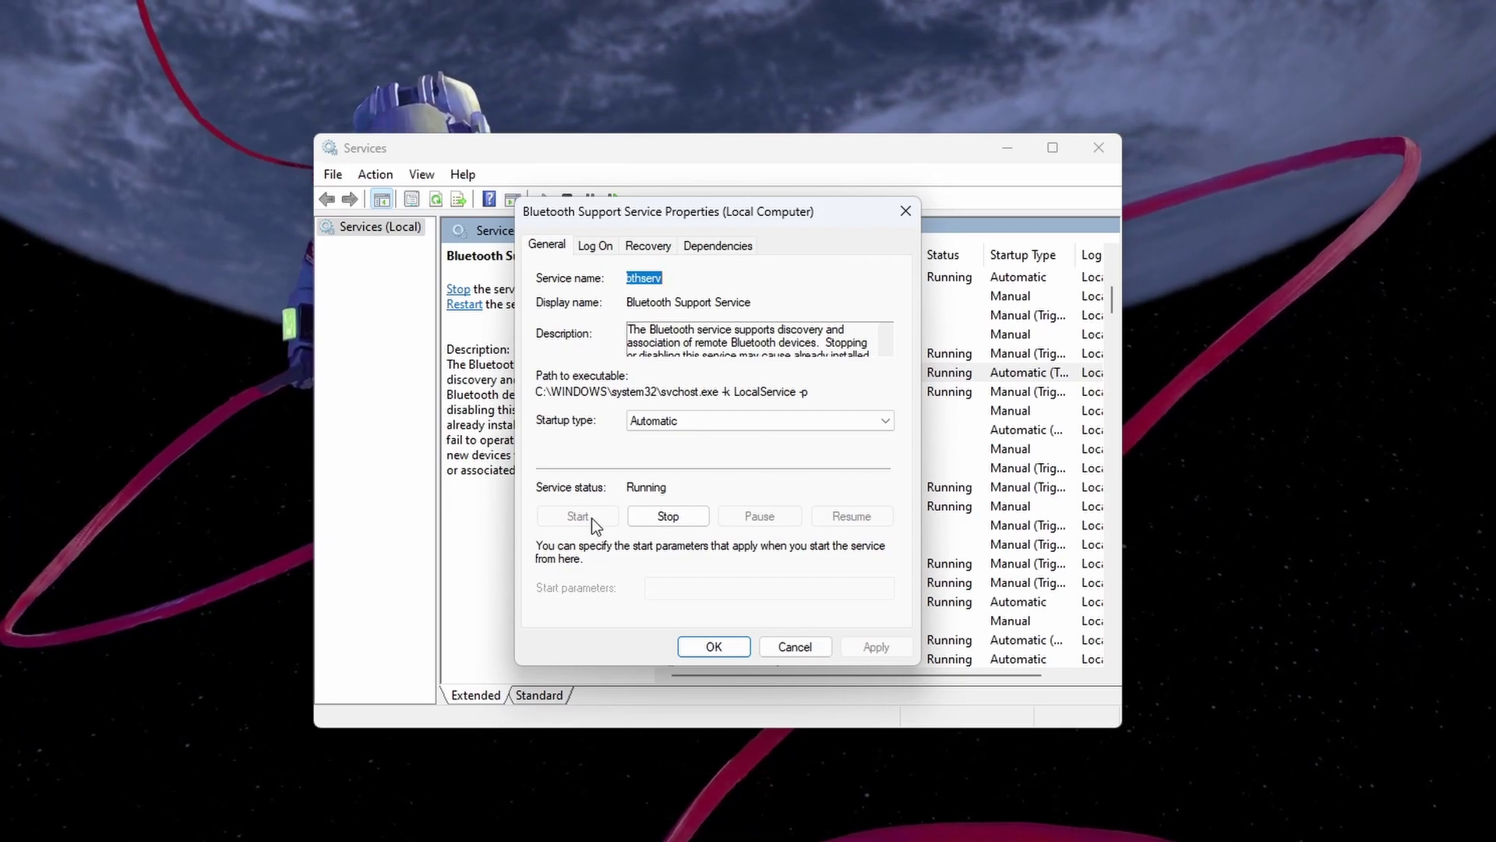
pyautogui.click(691, 425)
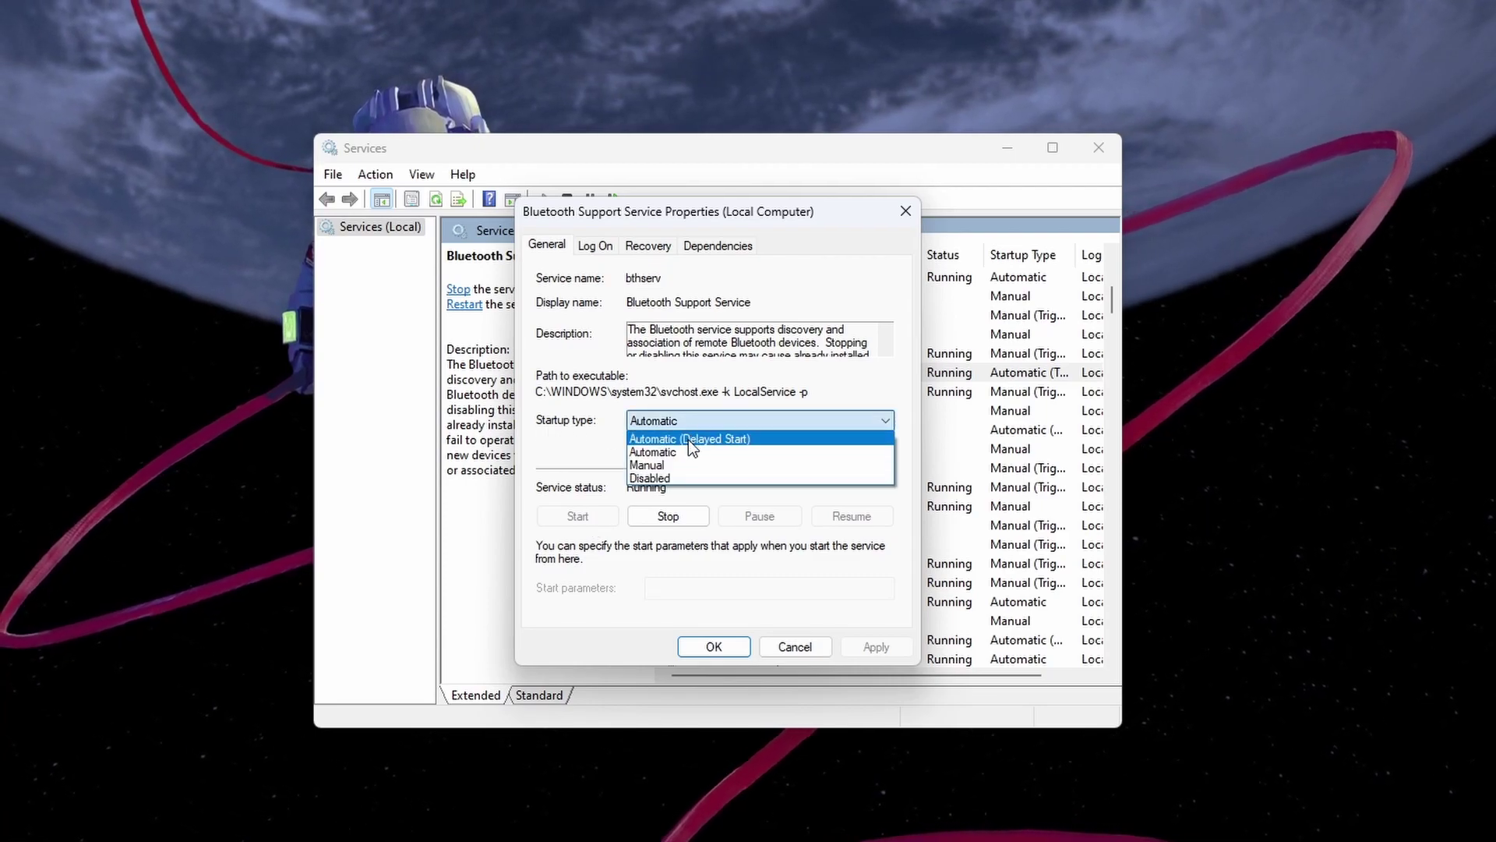
pyautogui.click(651, 452)
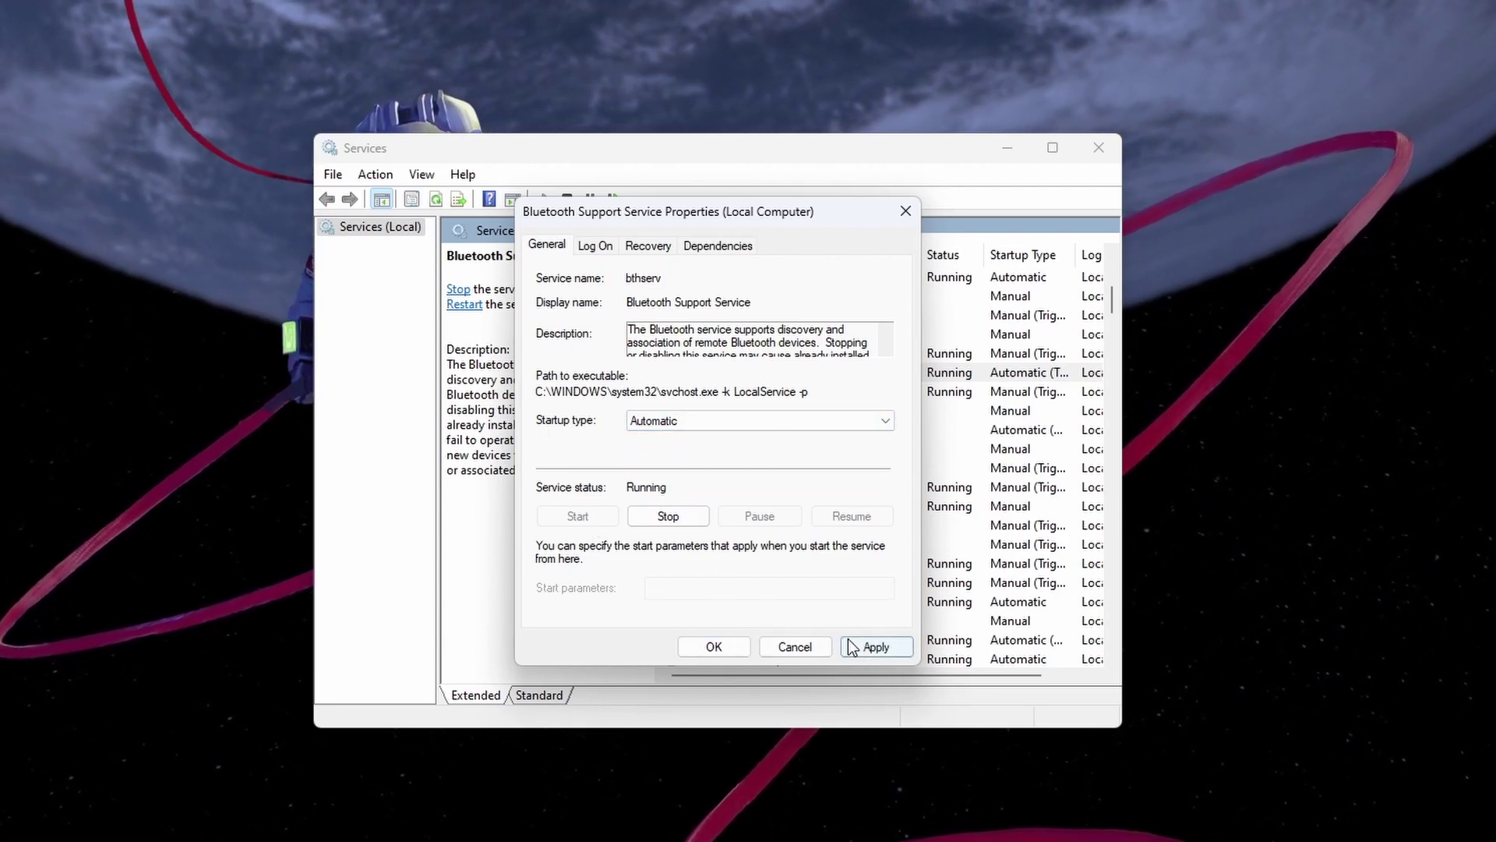
pyautogui.click(872, 646)
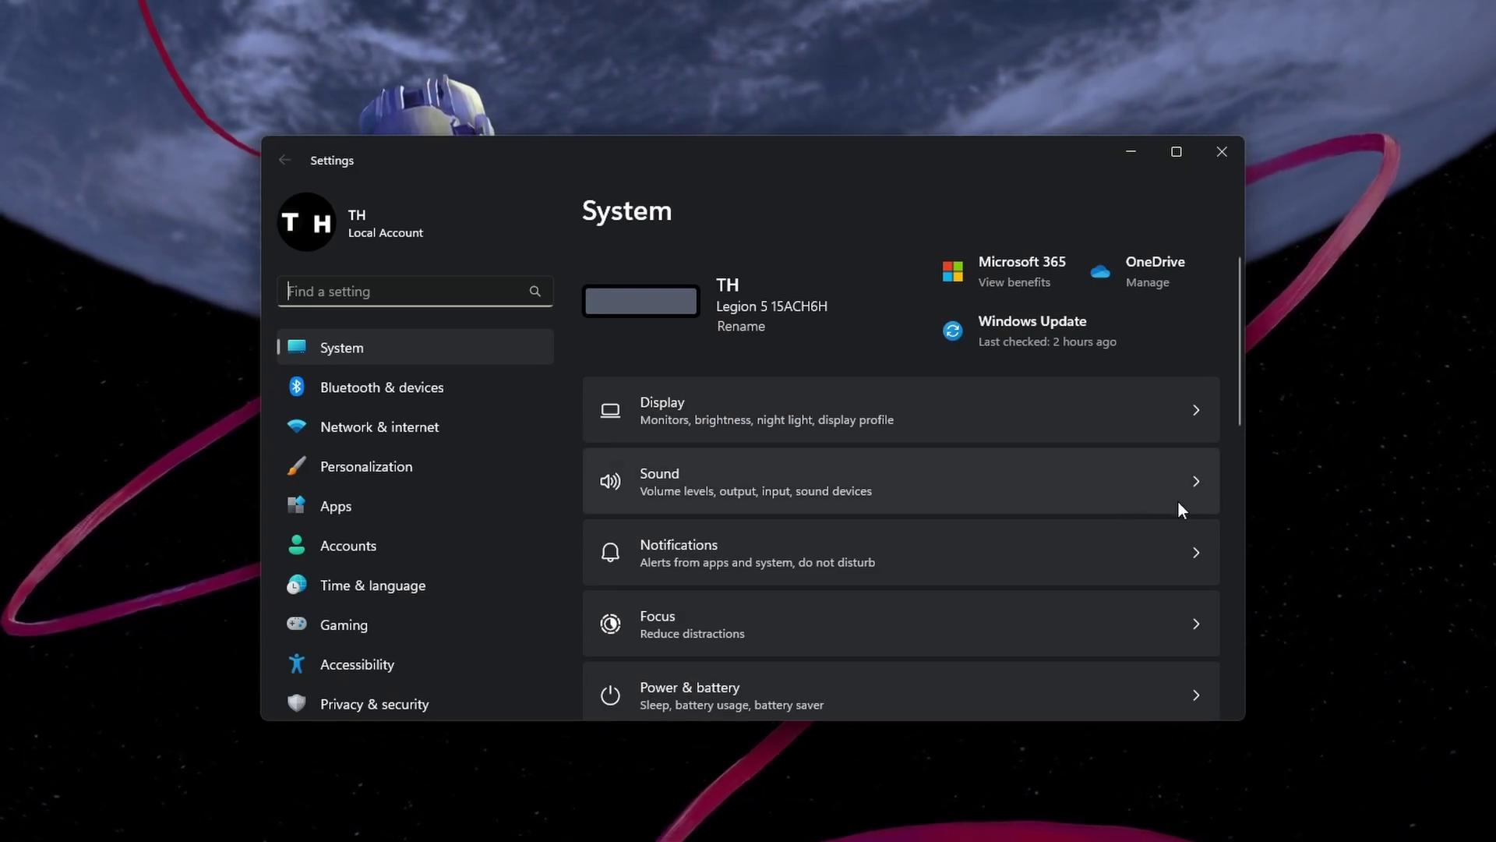
# Step: Start a Windows Update check for updates from the Windows Update page
pyautogui.scroll(-2, 370, 546)
pyautogui.click(366, 684)
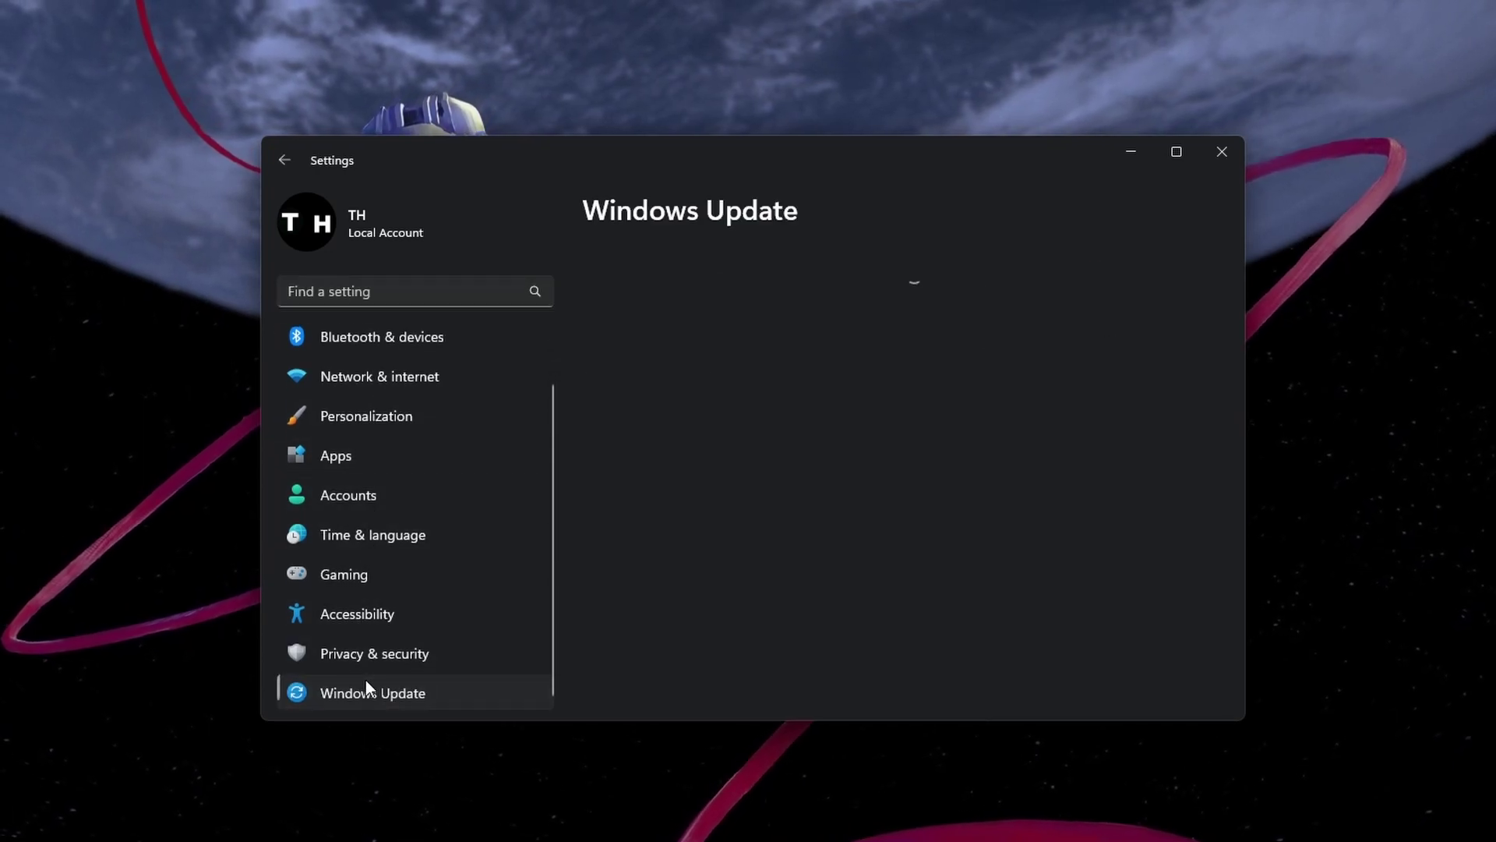
pyautogui.click(1109, 315)
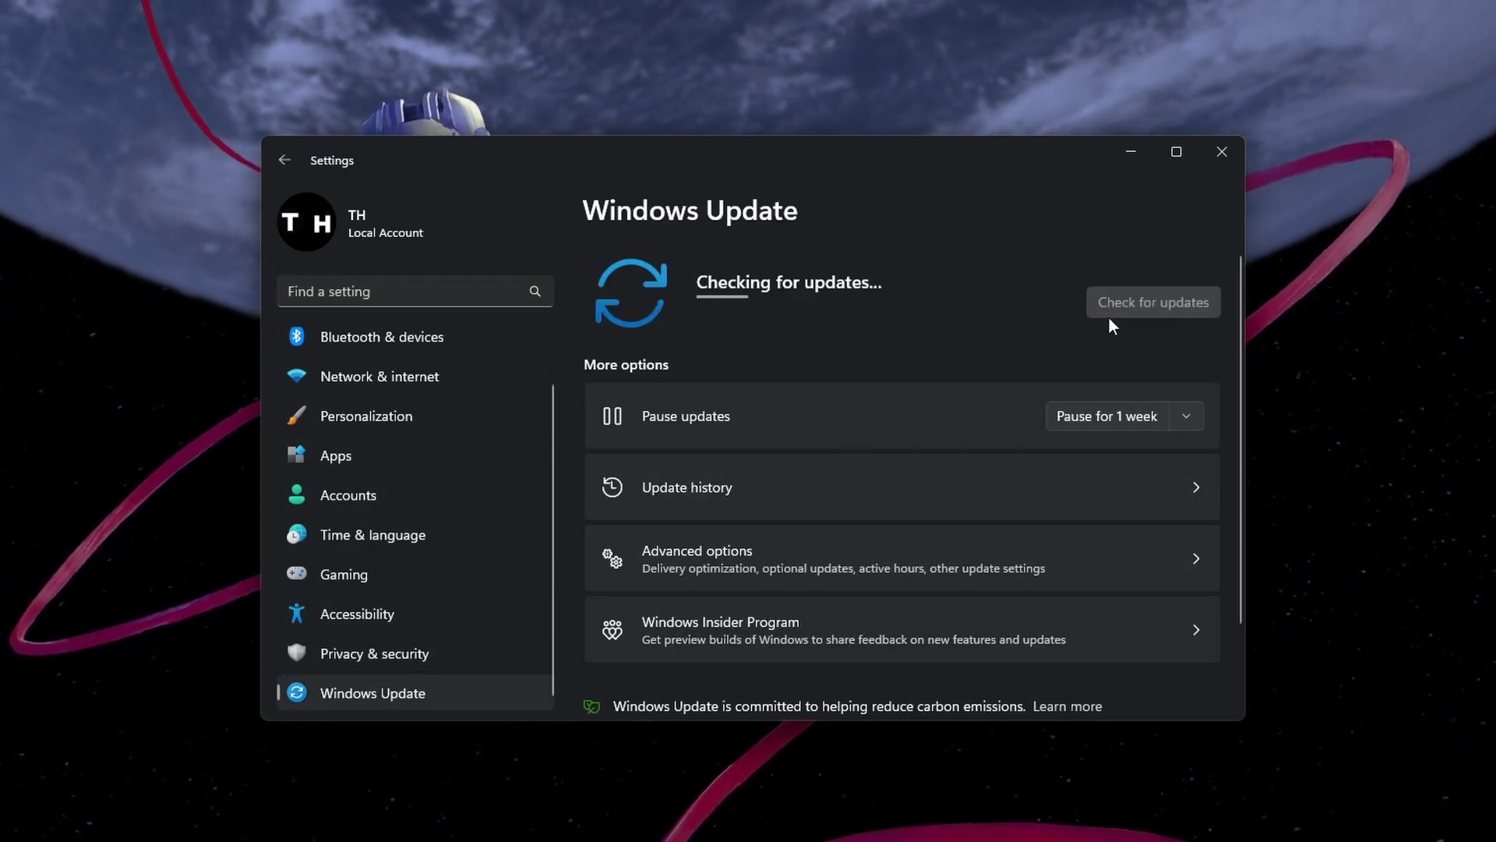